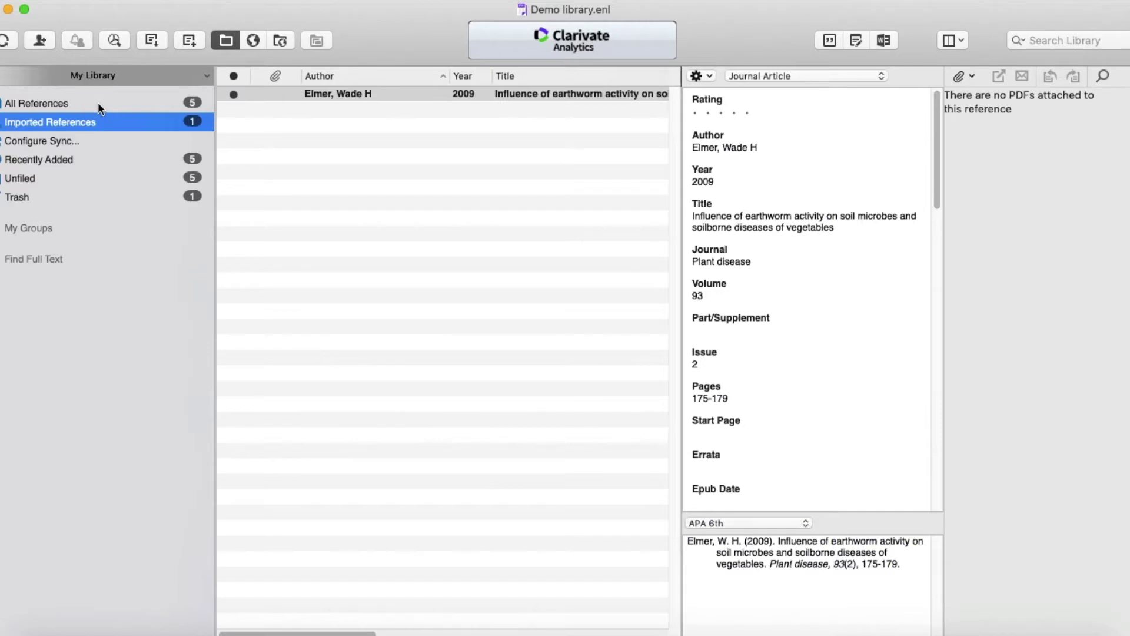
# List all five references in the EndNote X9 library, then switch to the blank Word document.
pyautogui.click(98, 104)
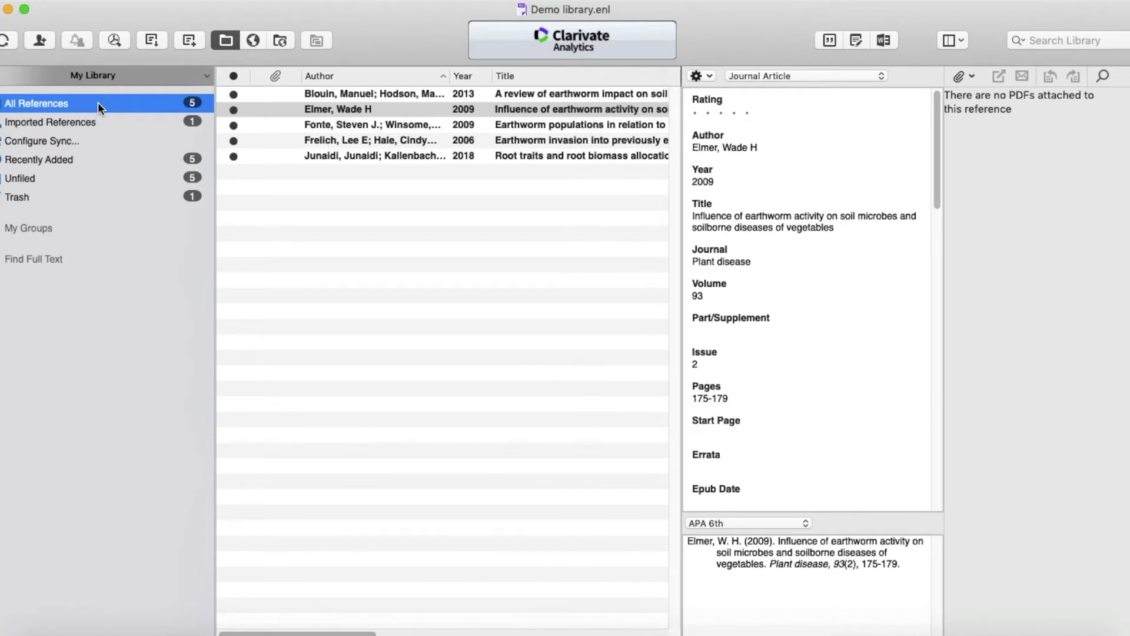
pyautogui.click(539, 634)
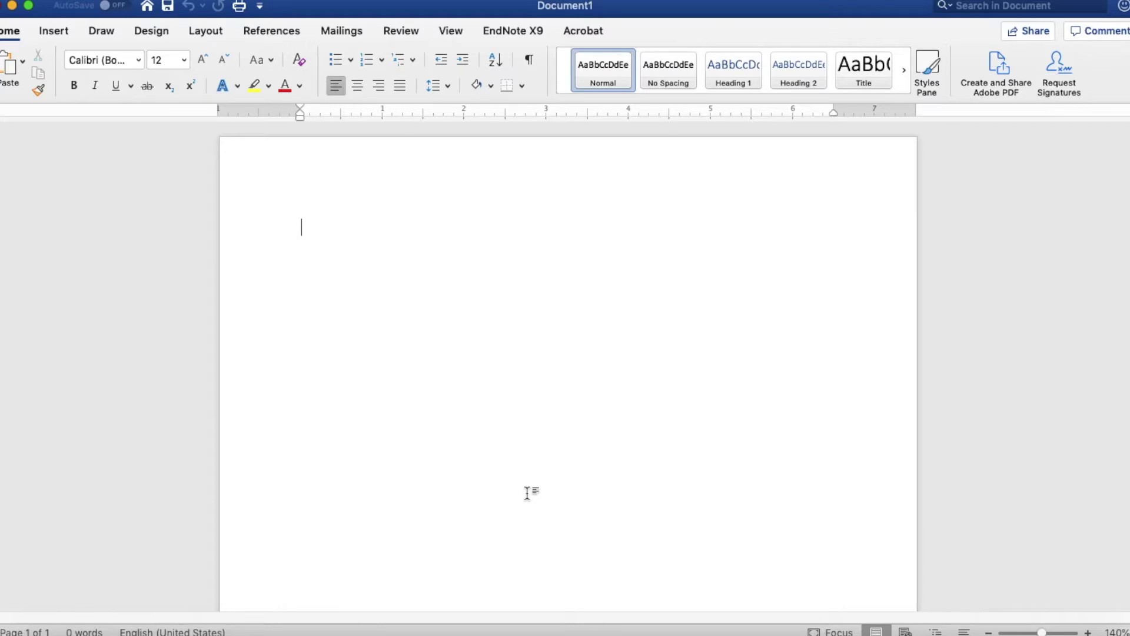
# Paste the two earthworm sentences and leave a space after 'soil' for a citation.
pyautogui.write('Earthworms live in the soil. They are beneficial to plants.')
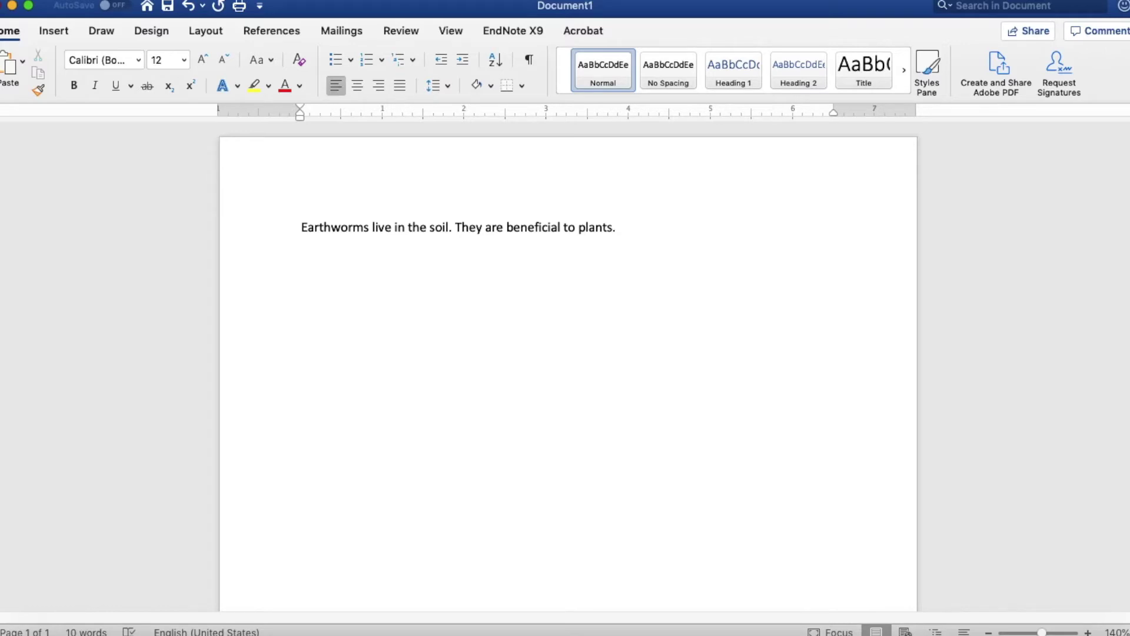
pyautogui.click(449, 229)
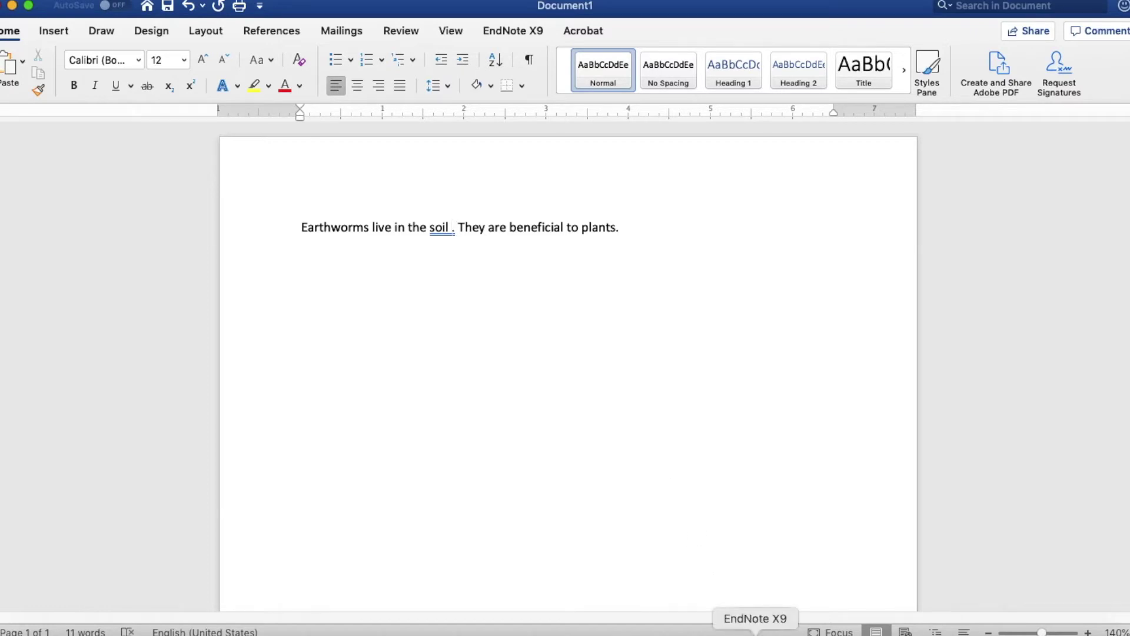
# Pick the Blouin 2013 and Frelich 2006 references in EndNote and return to Word.
pyautogui.click(755, 633)
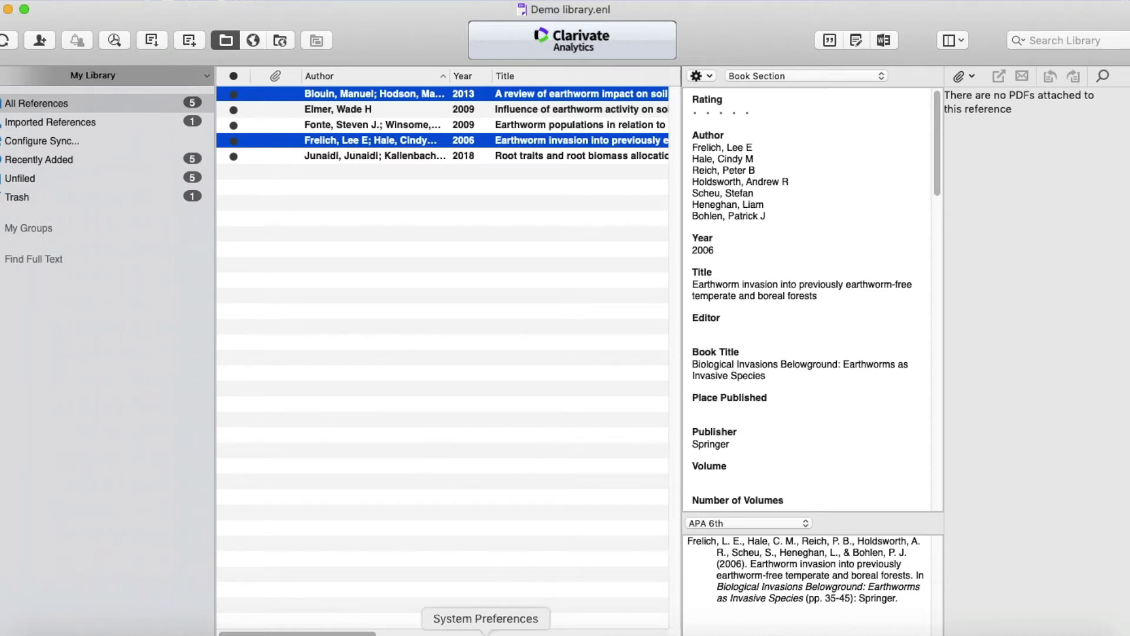
pyautogui.click(539, 632)
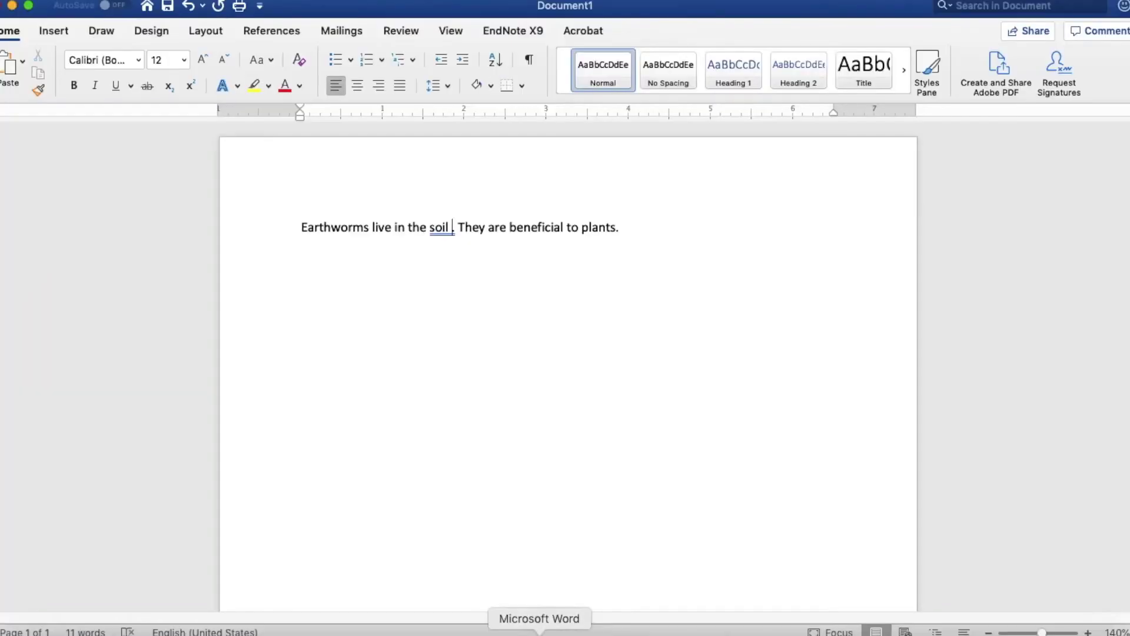
# Cite Blouin and Frelich after 'soil' as [1, 2], adding a two-entry numbered bibliography.
pyautogui.click(515, 33)
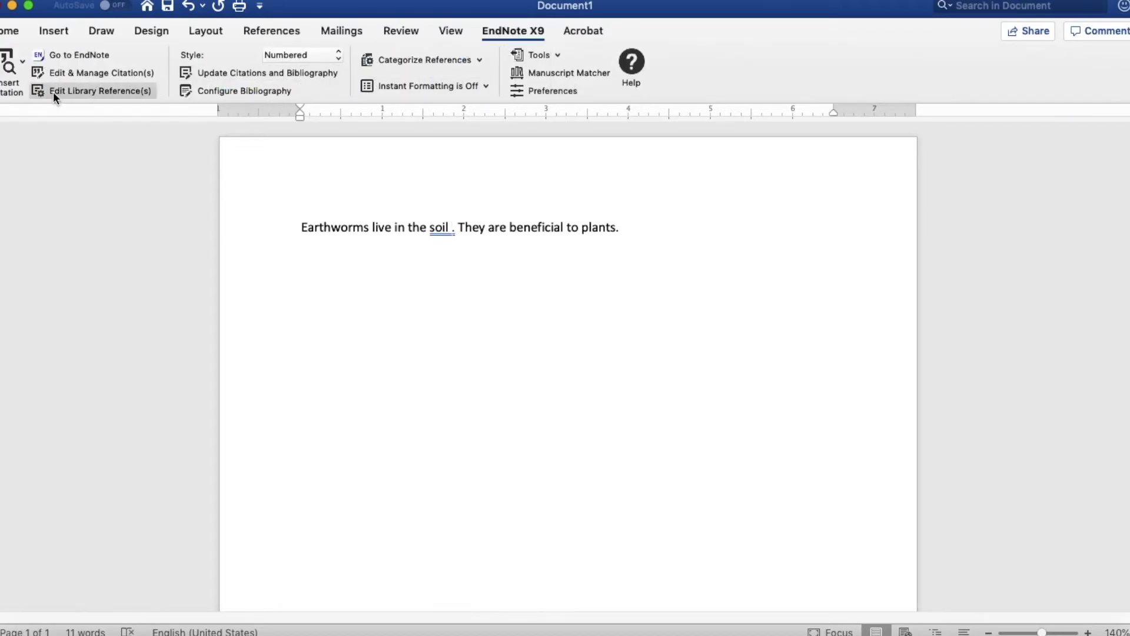
pyautogui.click(23, 63)
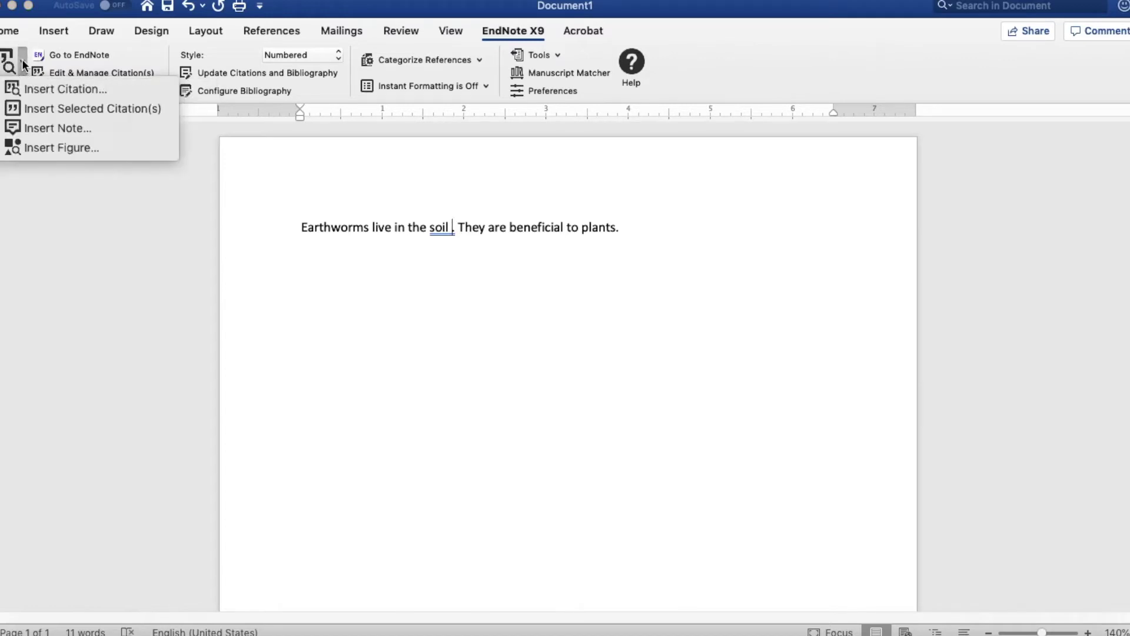
pyautogui.click(25, 108)
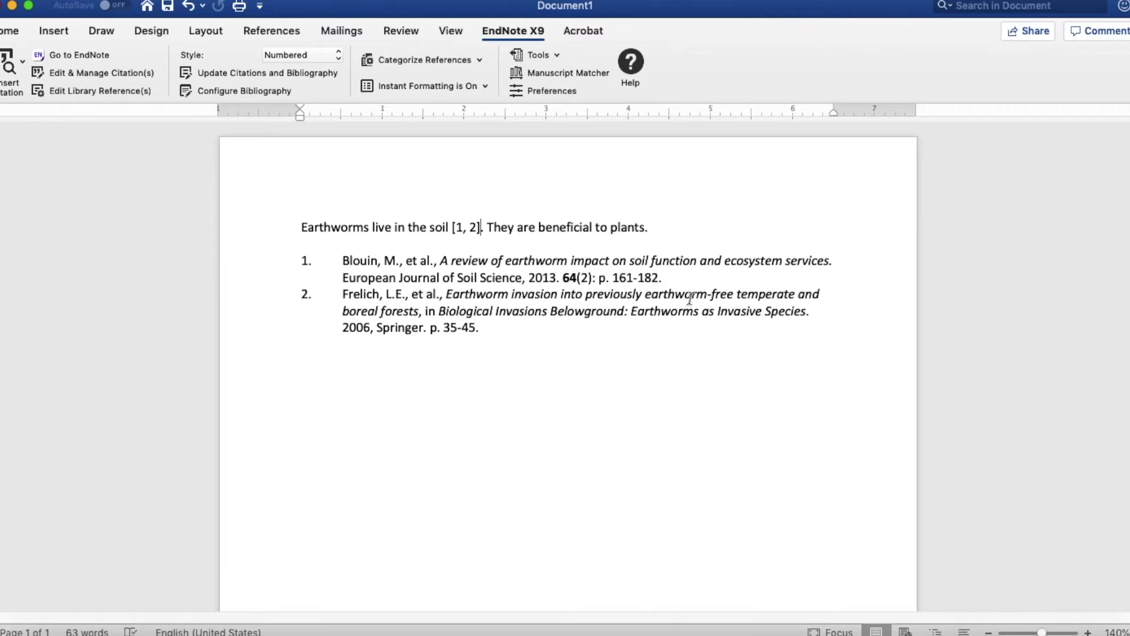
pyautogui.click(644, 228)
# Select the Elmer 2009, Fonte 2009 and Junaidi 2018 references in the EndNote library.
pyautogui.click(755, 633)
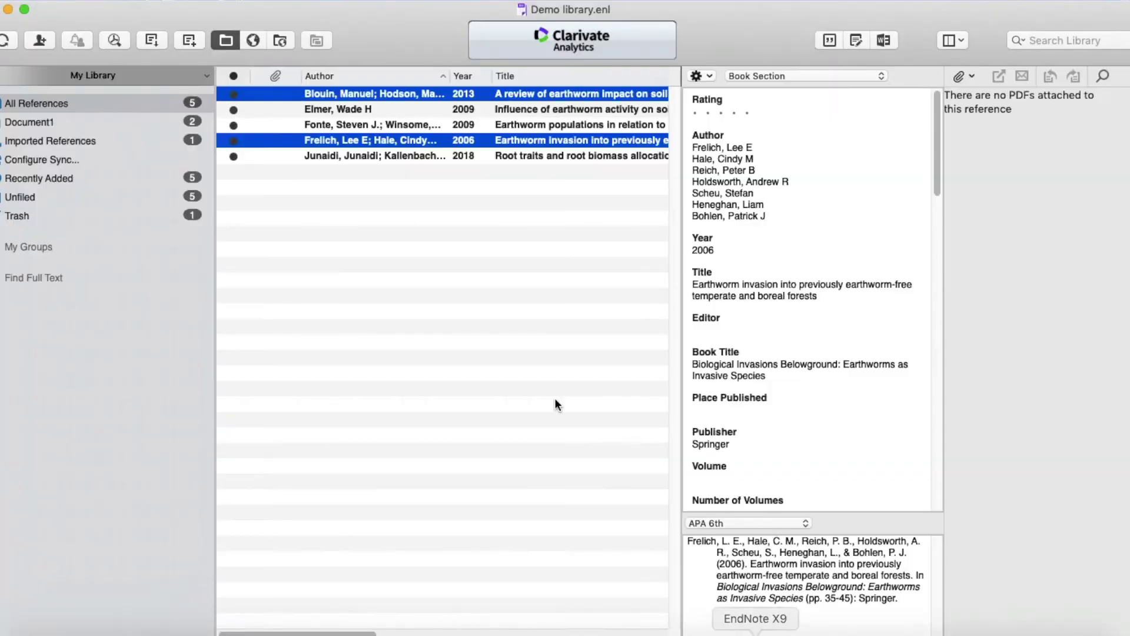
pyautogui.click(353, 108)
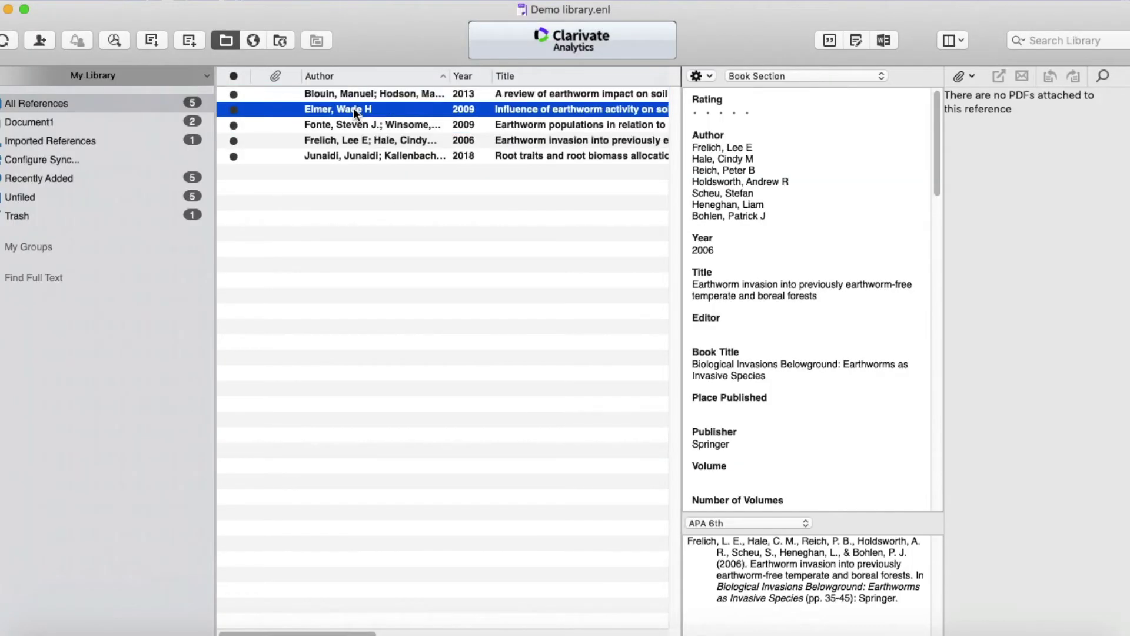
pyautogui.keyDown('super'); pyautogui.click(355, 124); pyautogui.keyUp('super')
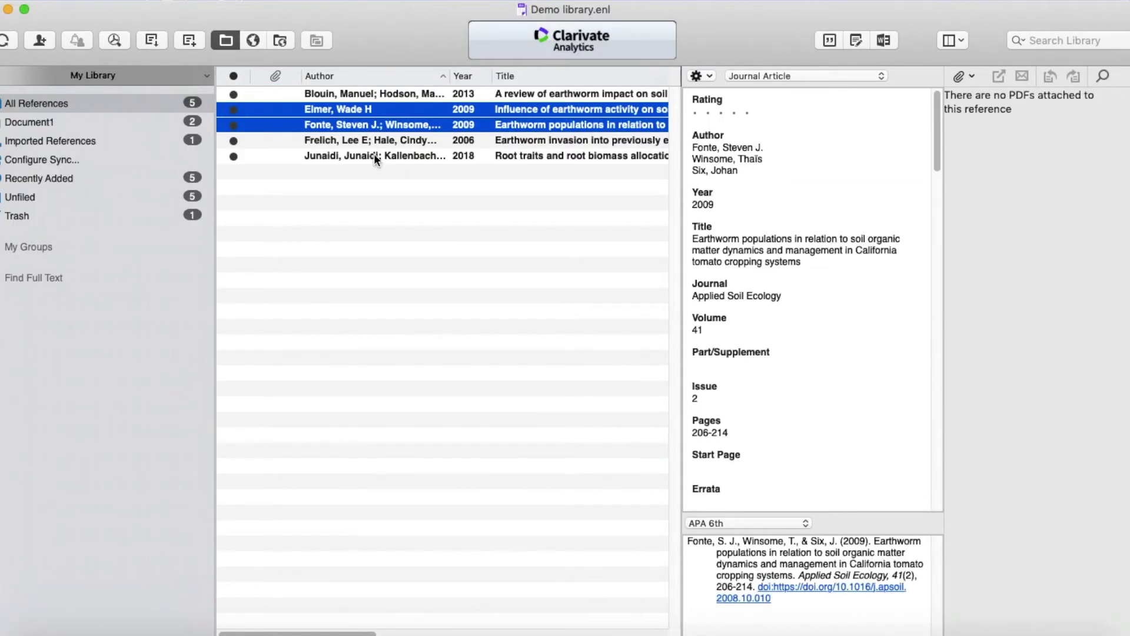
pyautogui.keyDown('super'); pyautogui.click(373, 154); pyautogui.keyUp('super')
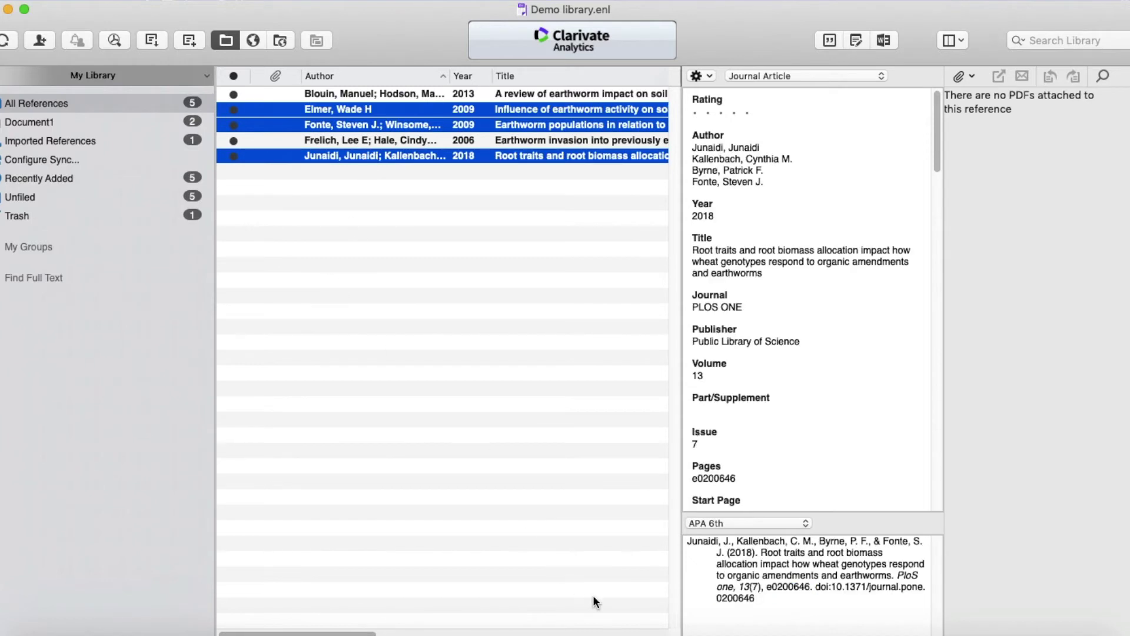
# Cite the Elmer, Fonte and Junaidi references after 'plants' as [3-5].
pyautogui.click(539, 631)
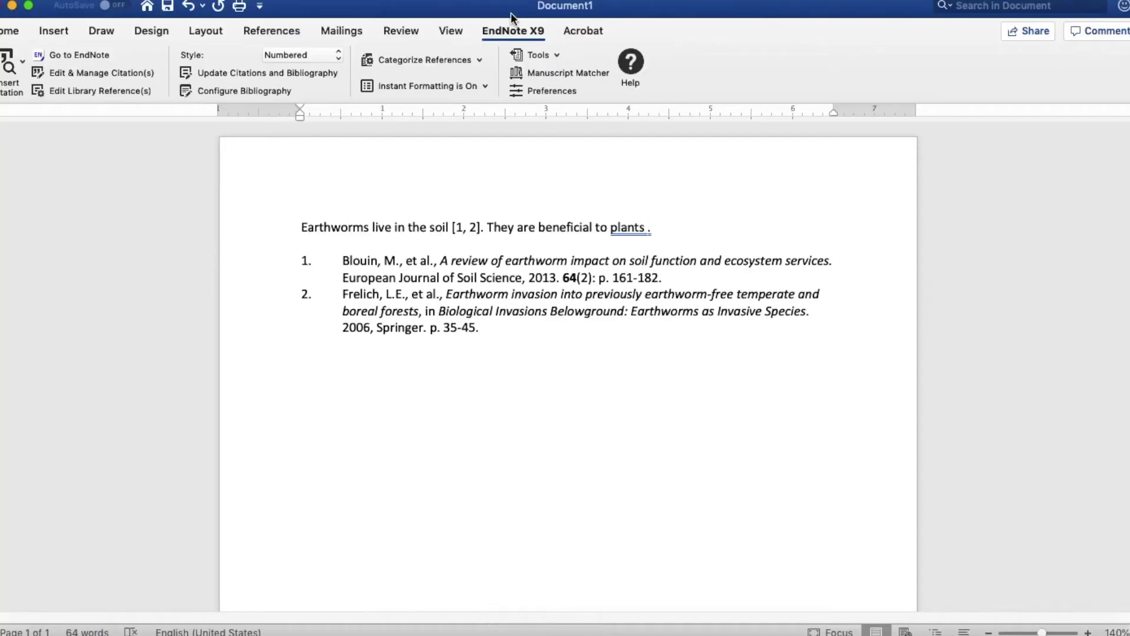
pyautogui.click(26, 64)
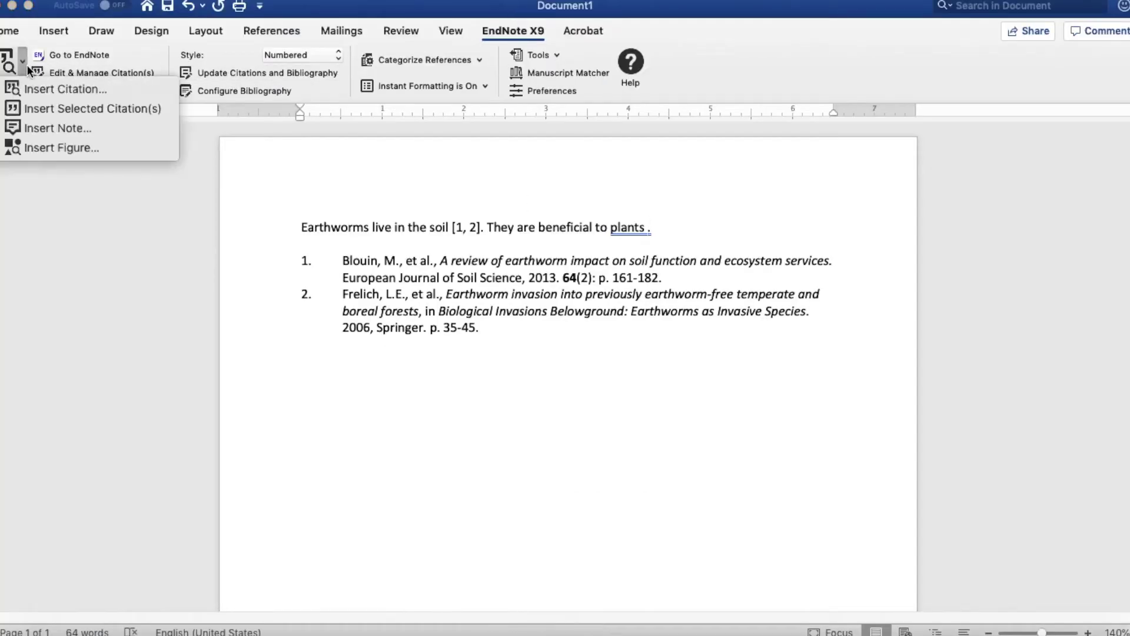
pyautogui.click(32, 108)
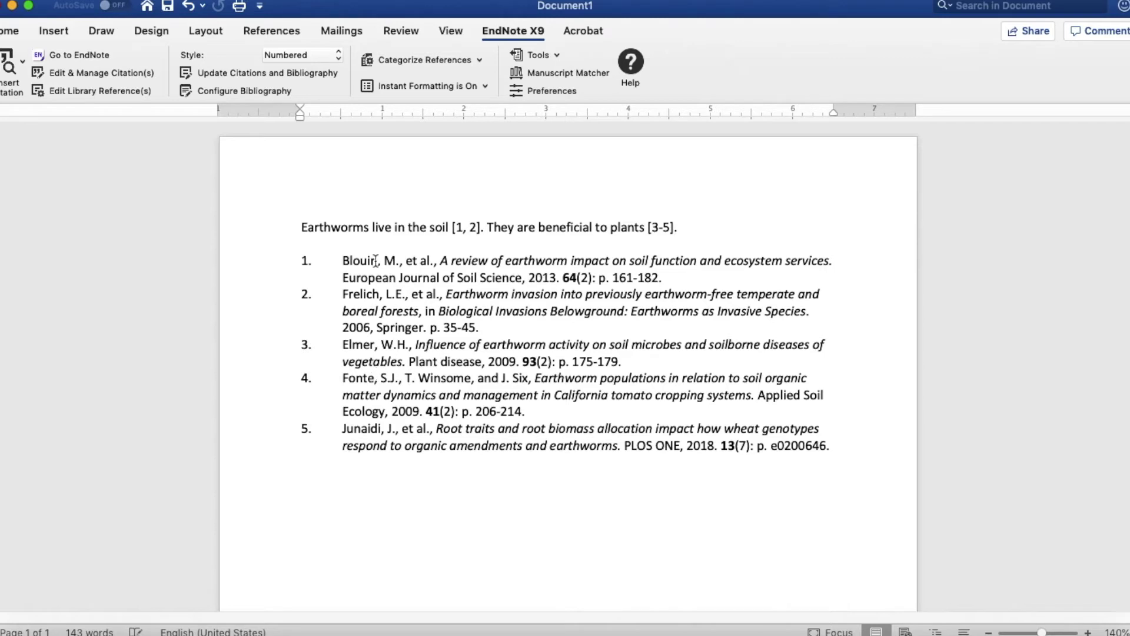
# Add a 'References' heading with blank lines around it above the bibliography.
pyautogui.click(367, 244)
pyautogui.press('Return')
pyautogui.write('Ref')
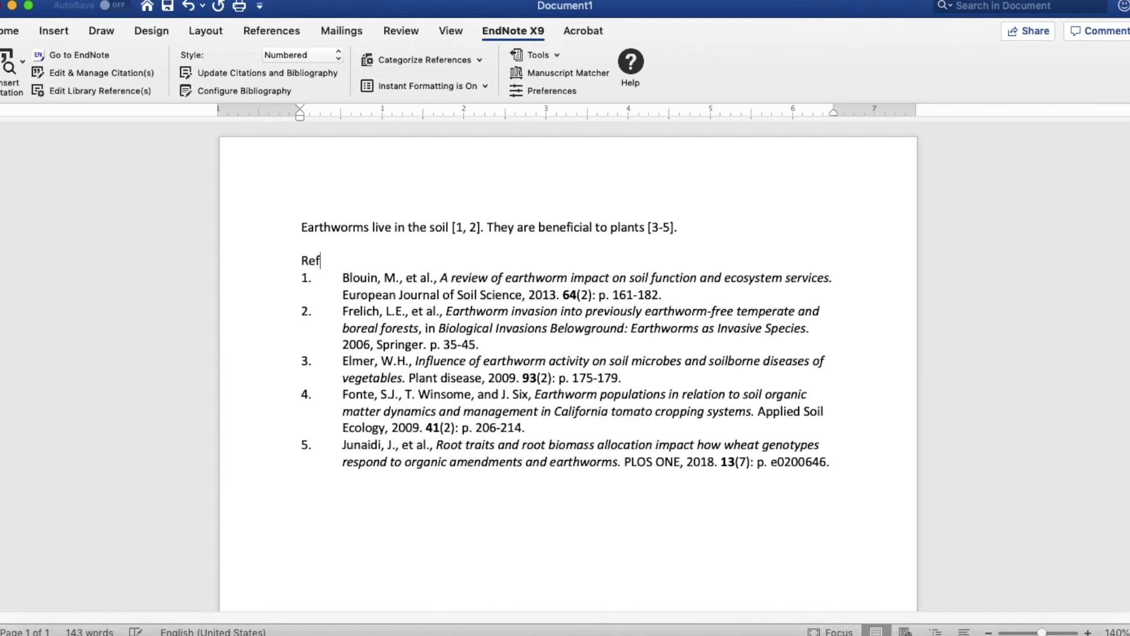
pyautogui.write('erences')
pyautogui.press('Return')
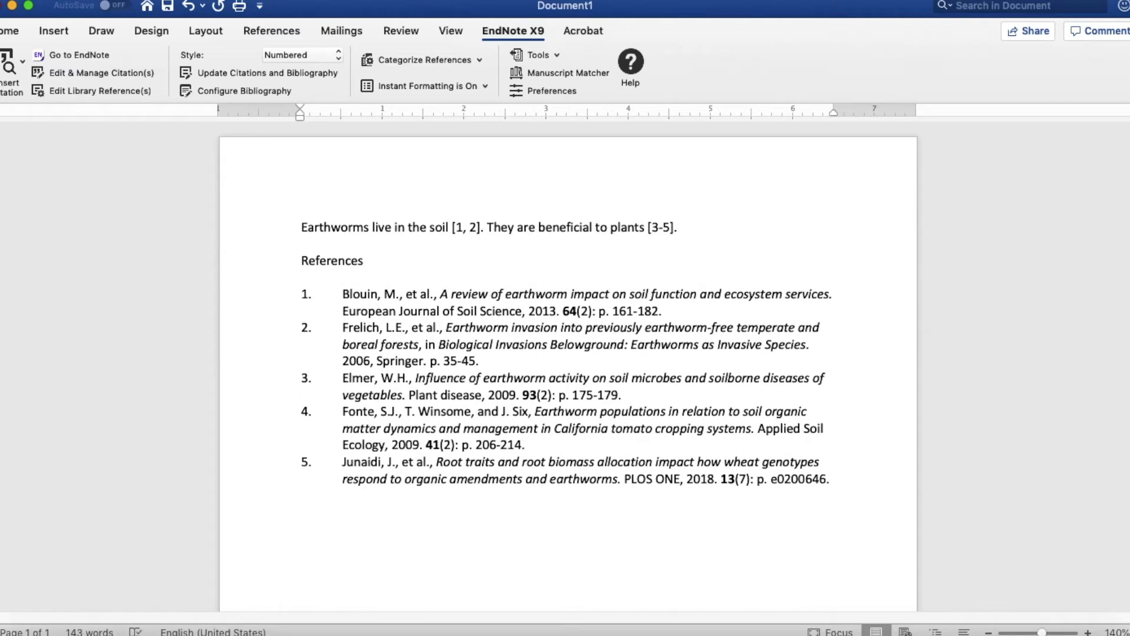
pyautogui.click(302, 260)
pyautogui.press('Return')
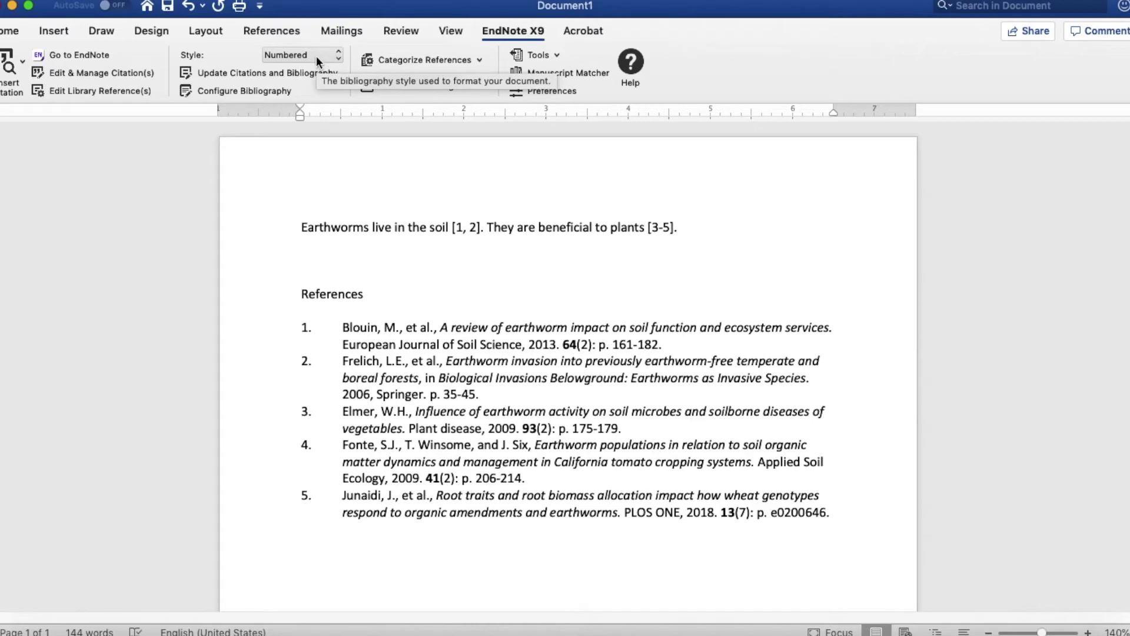
# Choose the Planta style from EndNote's full style catalogue, giving author-year citations.
pyautogui.click(337, 55)
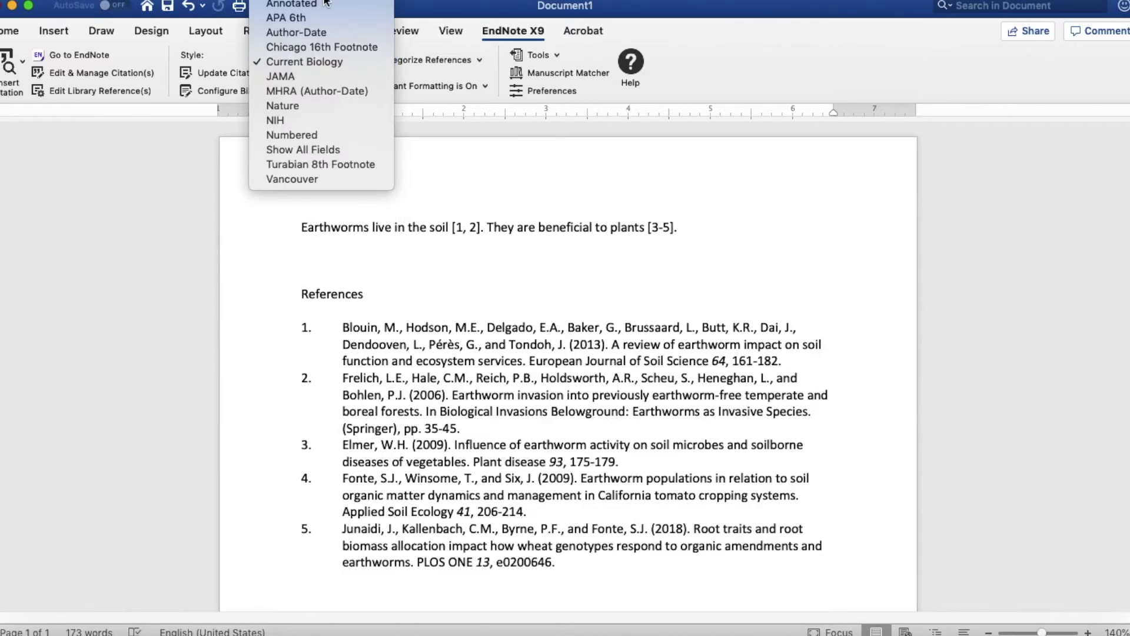
pyautogui.click(327, 2)
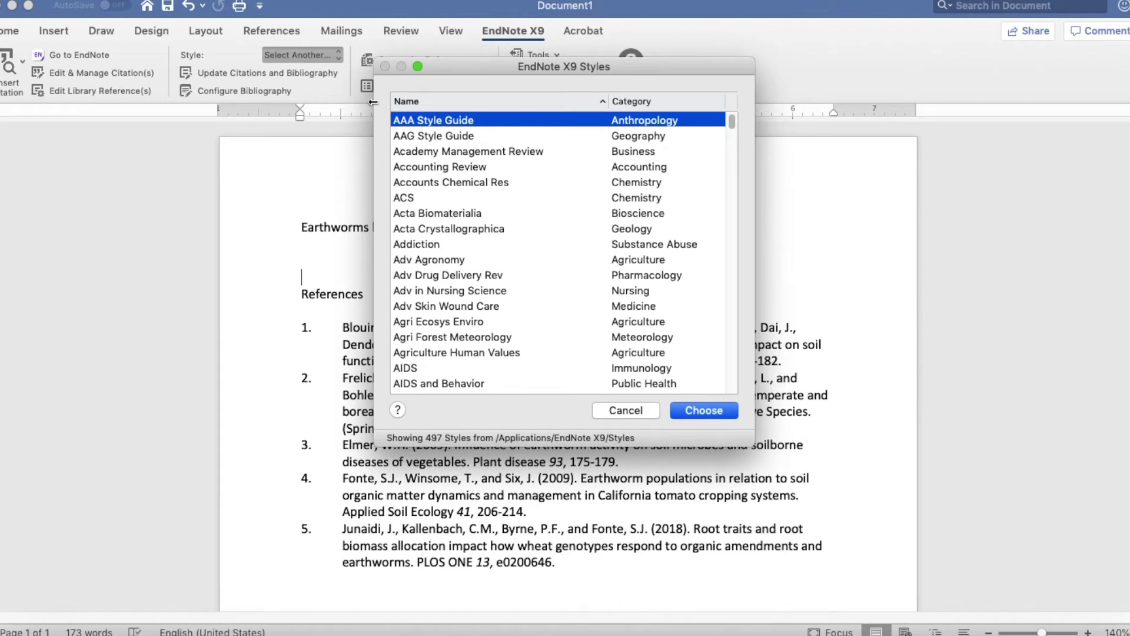
pyautogui.click(632, 102)
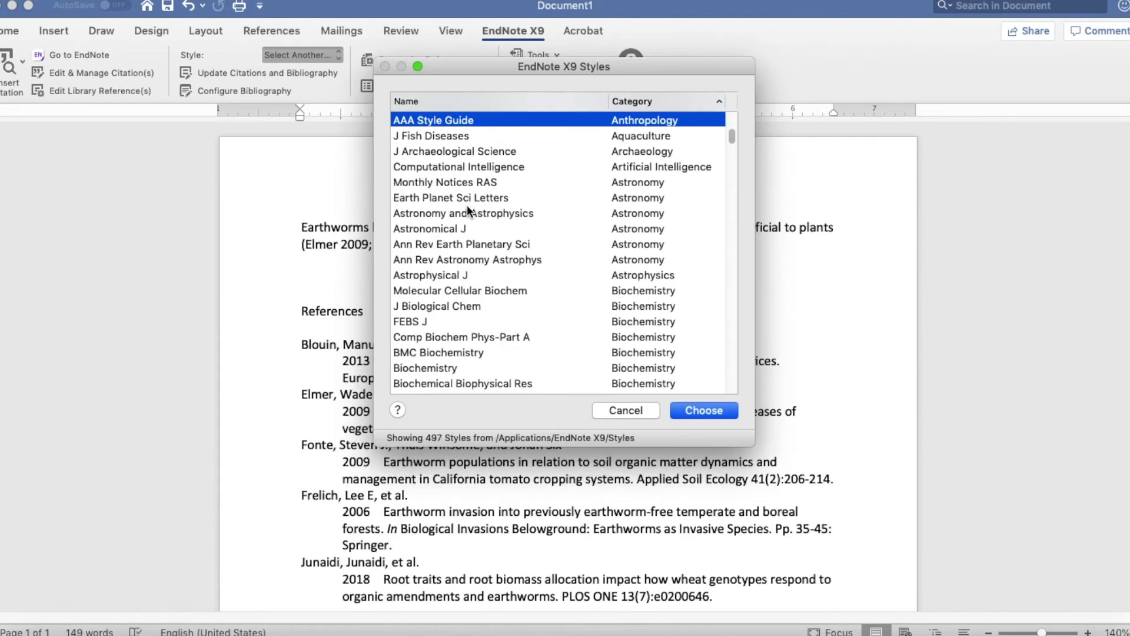
pyautogui.scroll(-10, 467, 206)
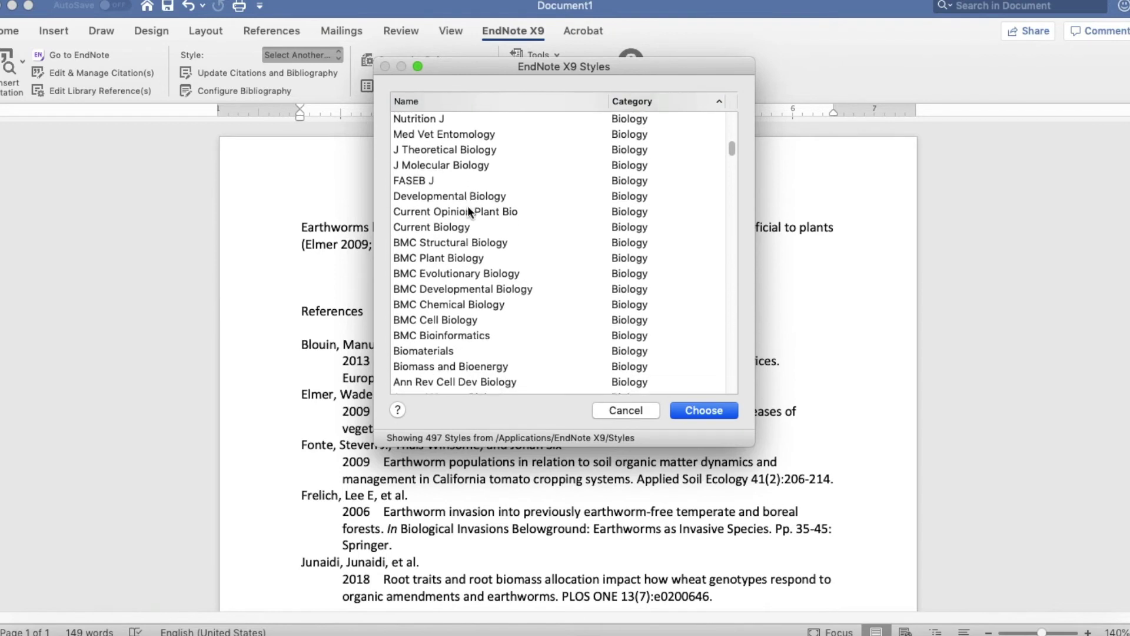
pyautogui.click(470, 259)
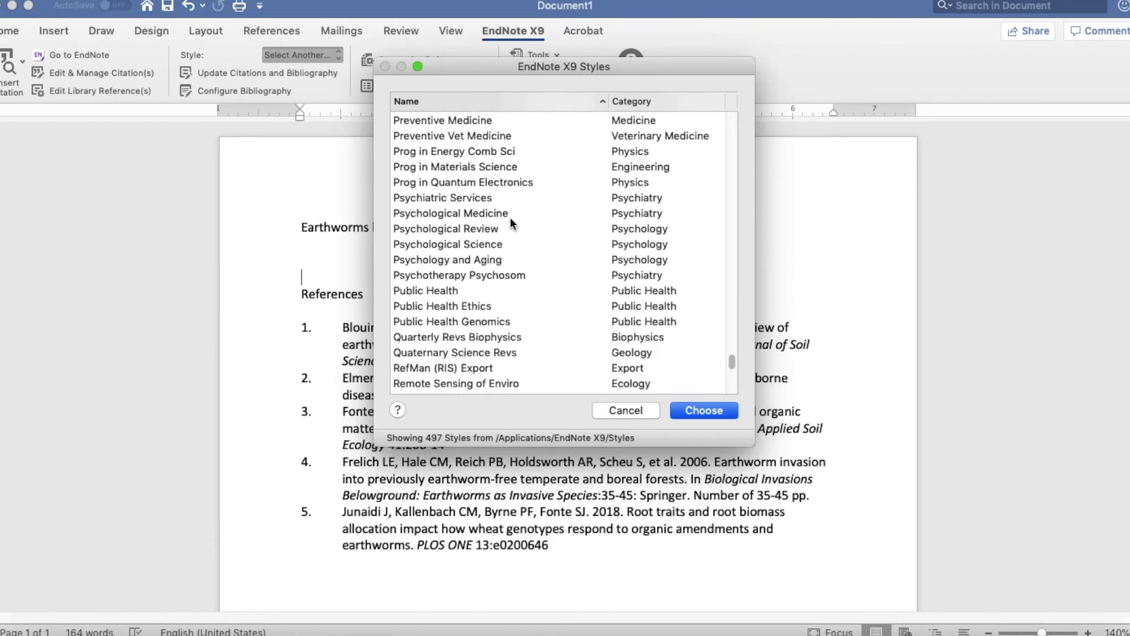
pyautogui.scroll(-2, 510, 216)
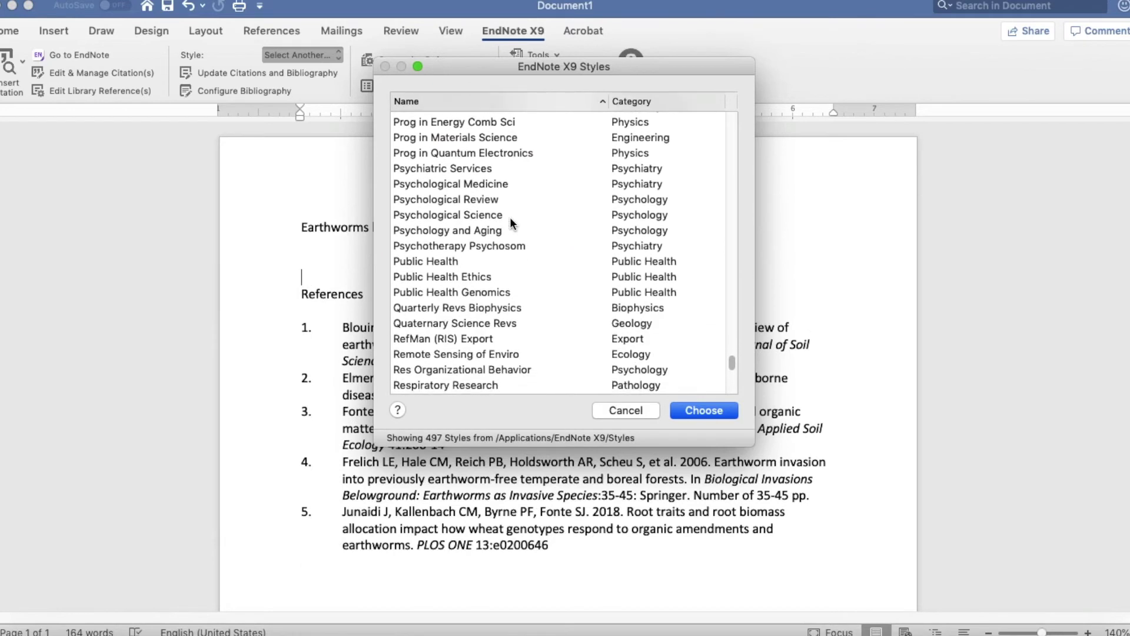
pyautogui.scroll(3, 509, 216)
pyautogui.scroll(5, 510, 217)
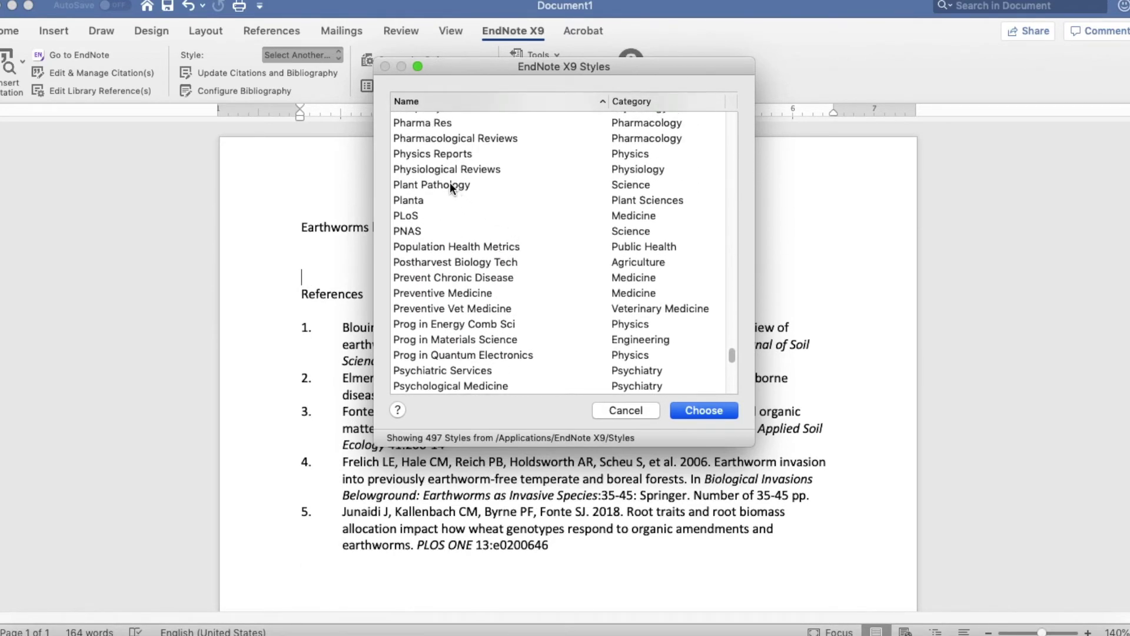
pyautogui.click(425, 199)
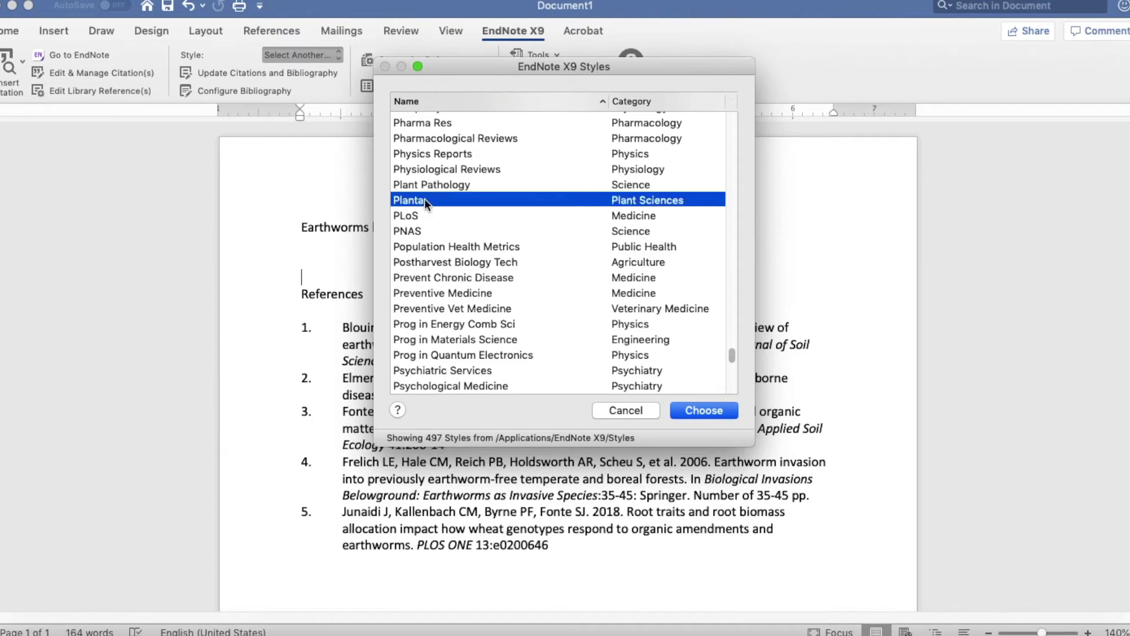
pyautogui.click(711, 412)
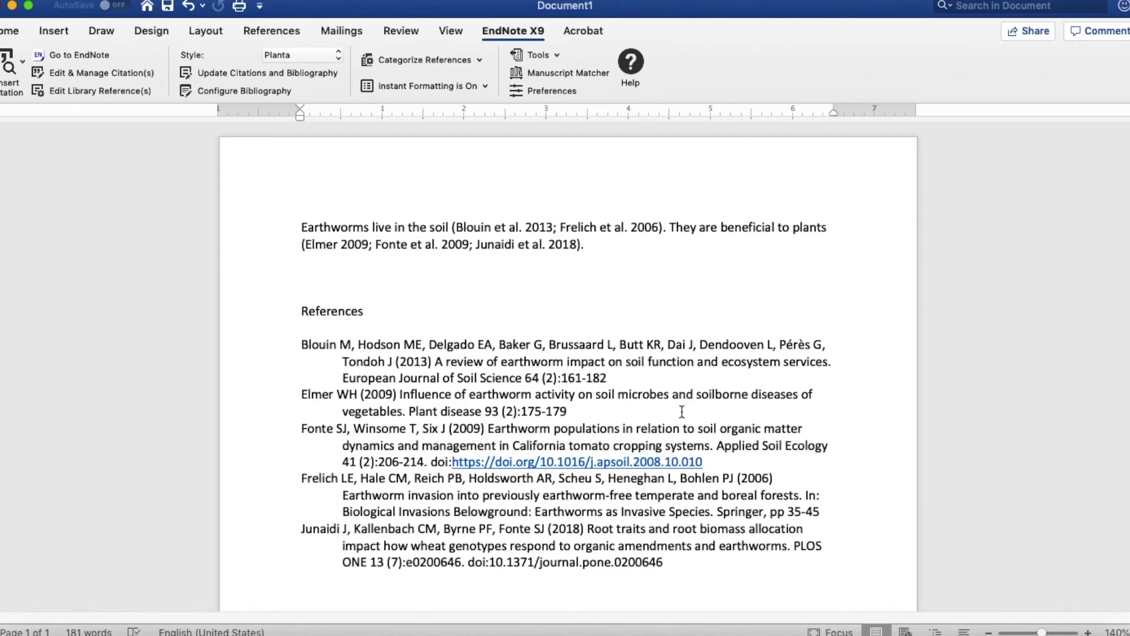
pyautogui.moveTo(410, 410); pyautogui.dragTo(481, 412)
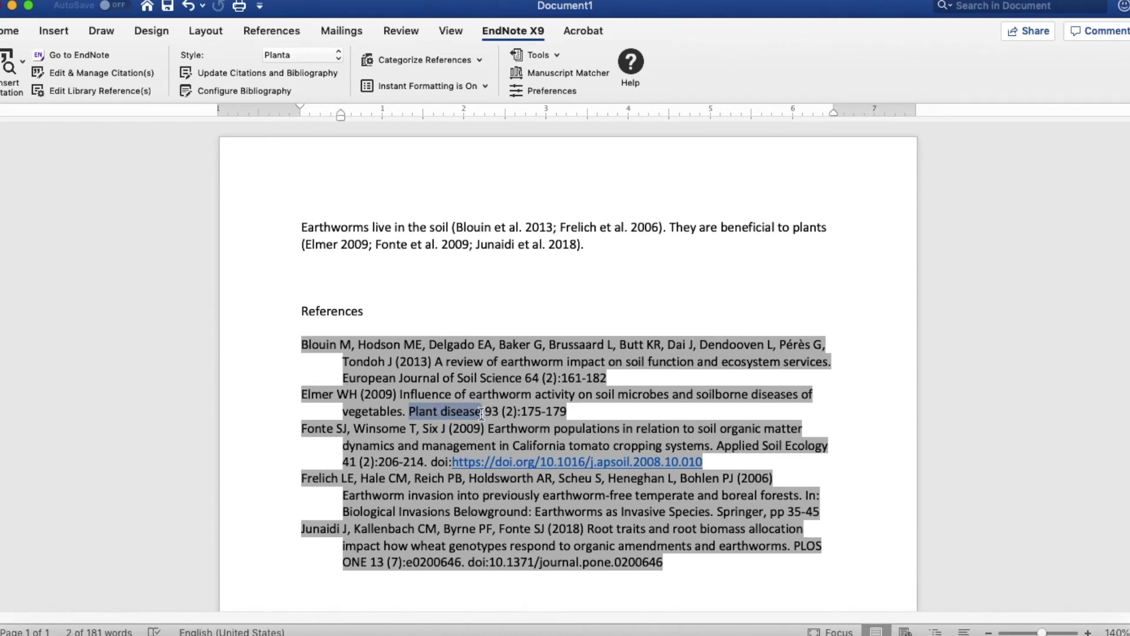
pyautogui.click(446, 412)
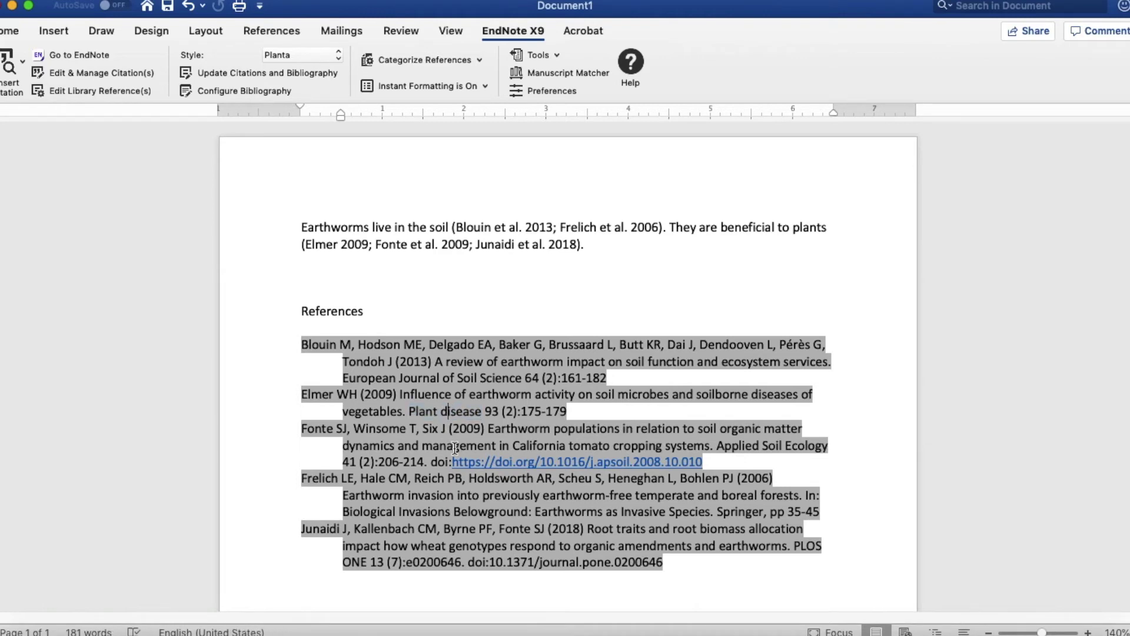
pyautogui.press('BackSpace')
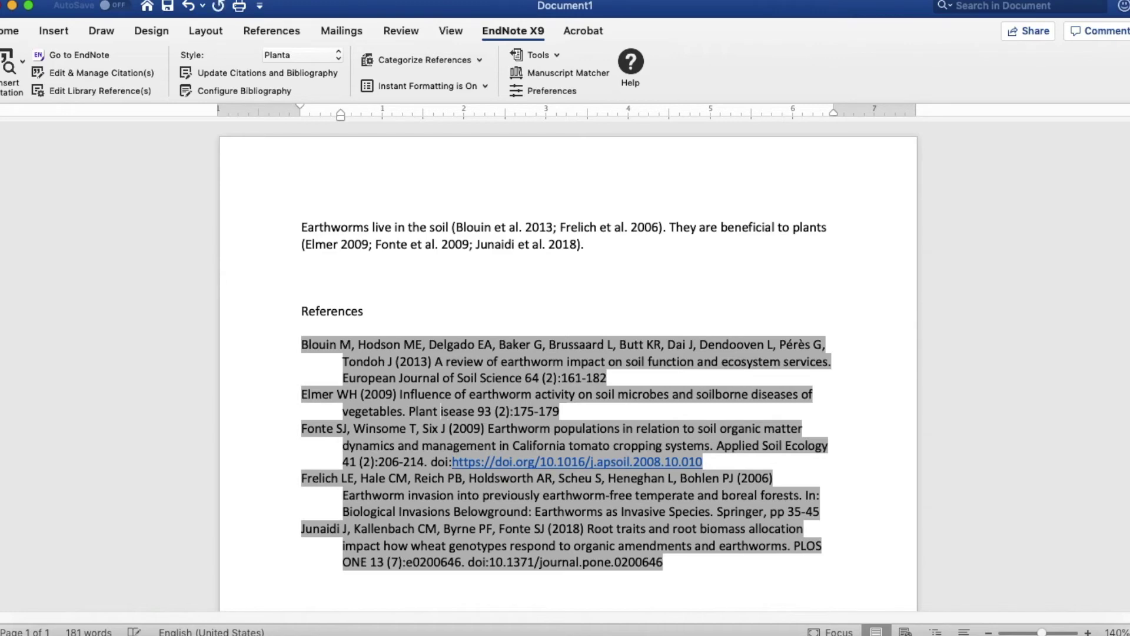
pyautogui.write('D')
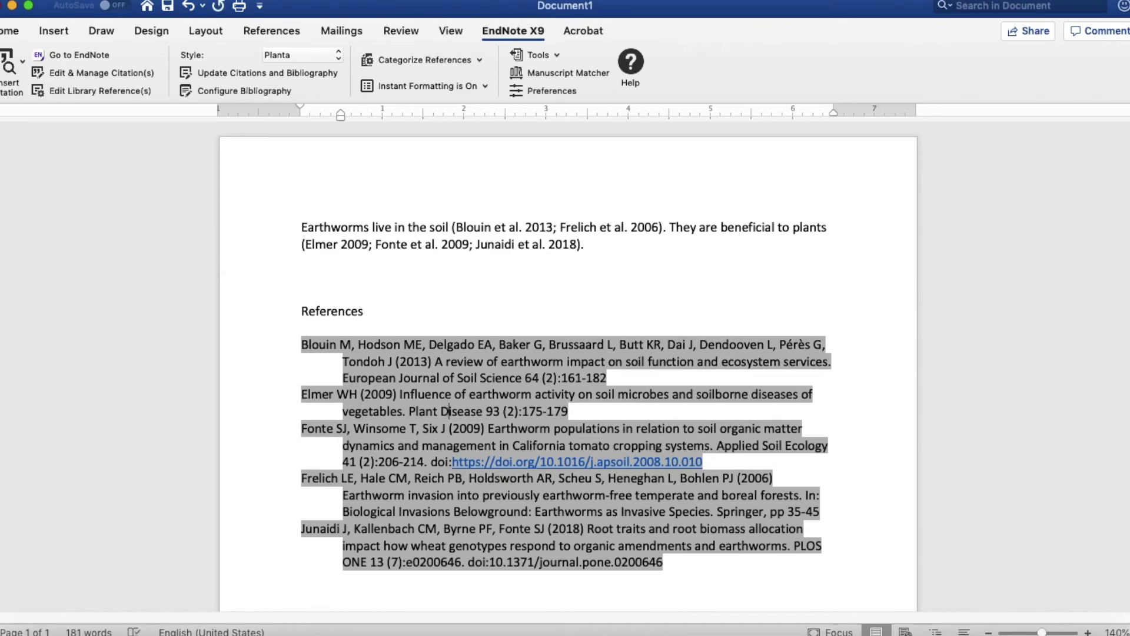
pyautogui.click(459, 279)
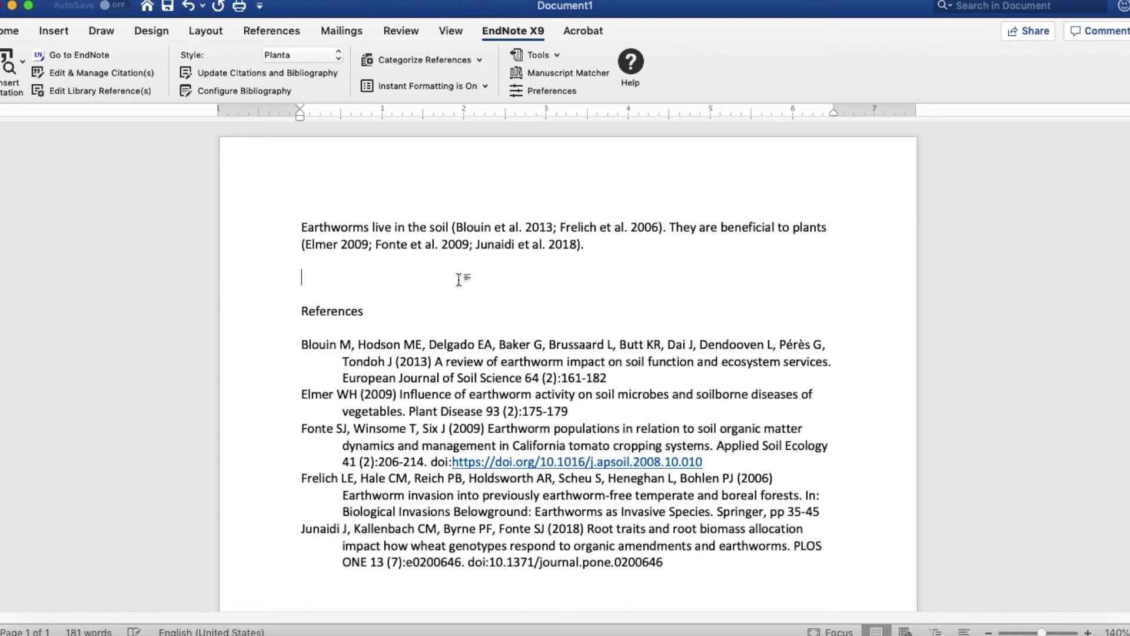
pyautogui.click(256, 73)
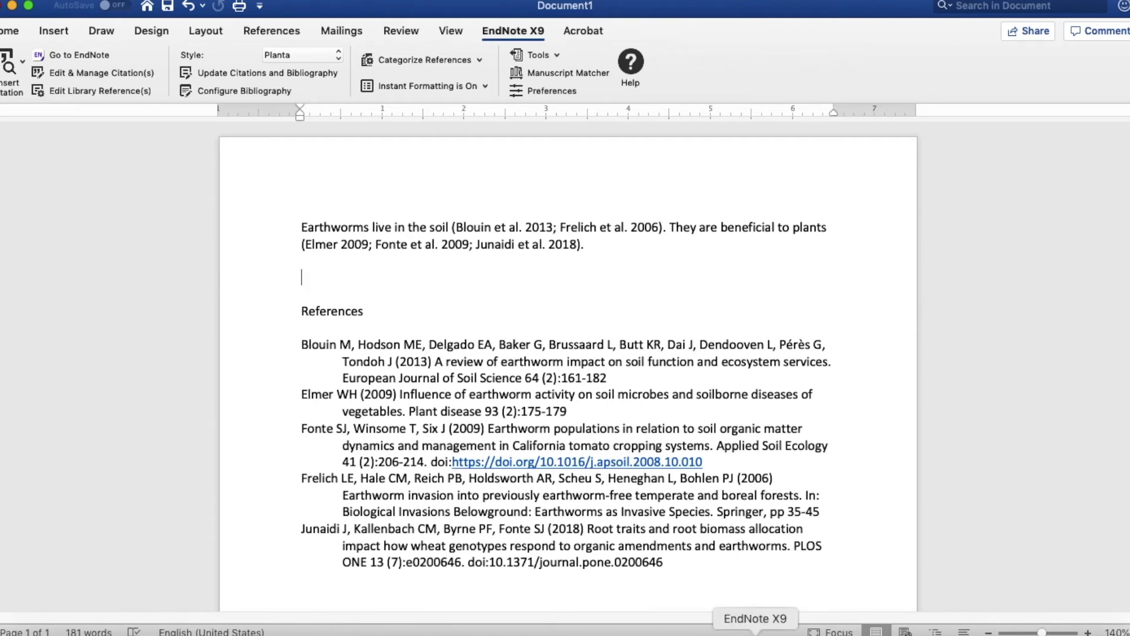
# Fix the Elmer 2009 record's journal to 'Plant Disease' with a capital D and save it.
pyautogui.click(755, 632)
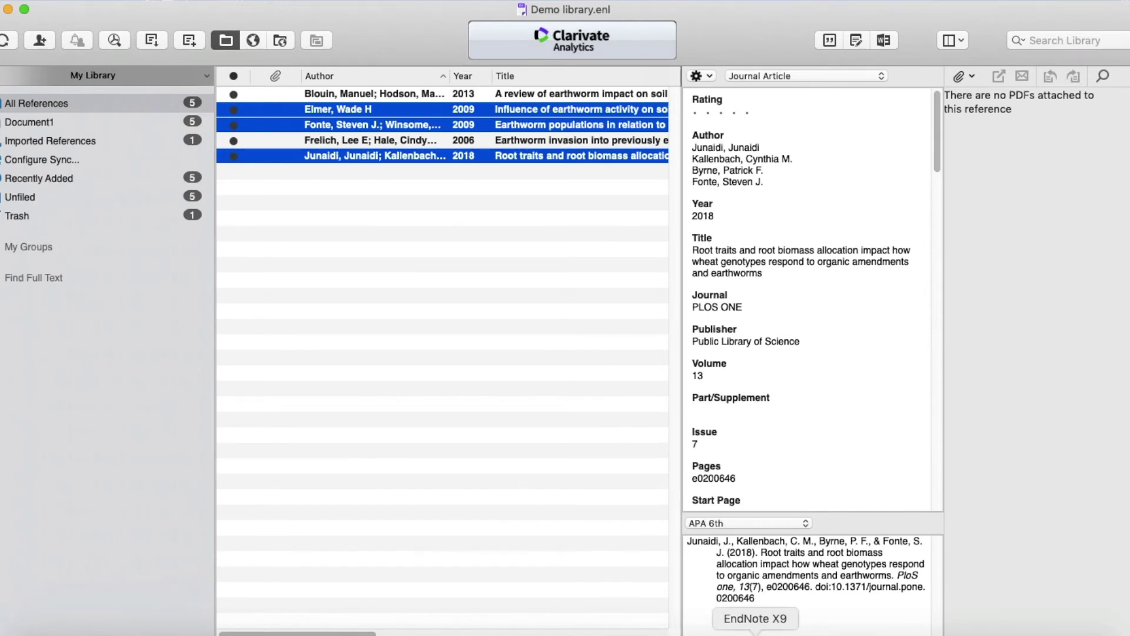
pyautogui.click(355, 109)
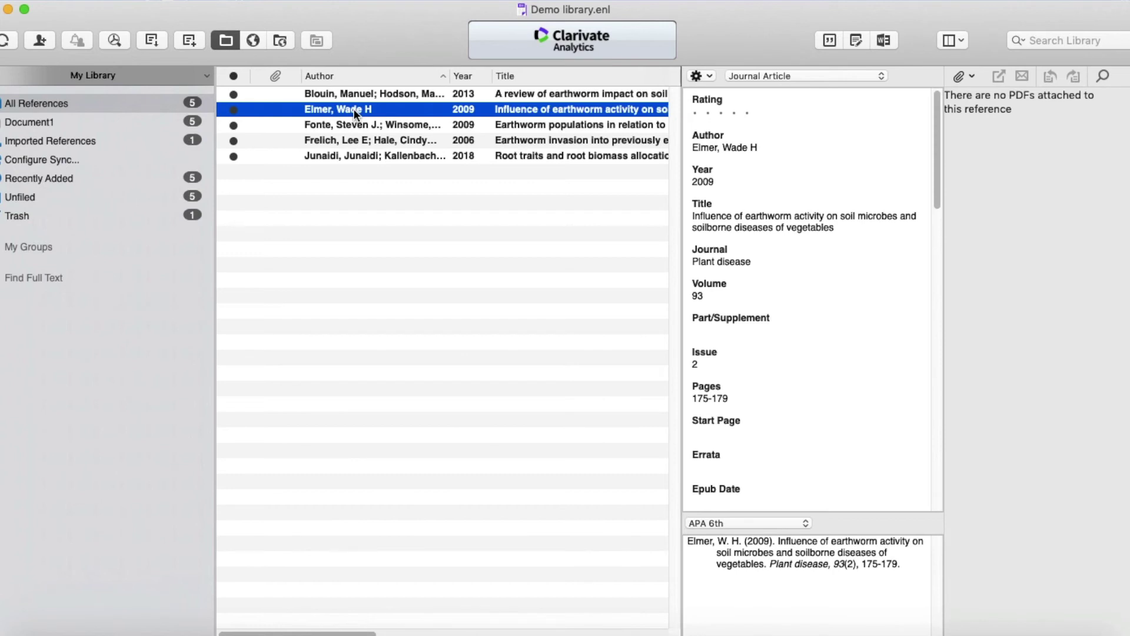
pyautogui.doubleClick(353, 108)
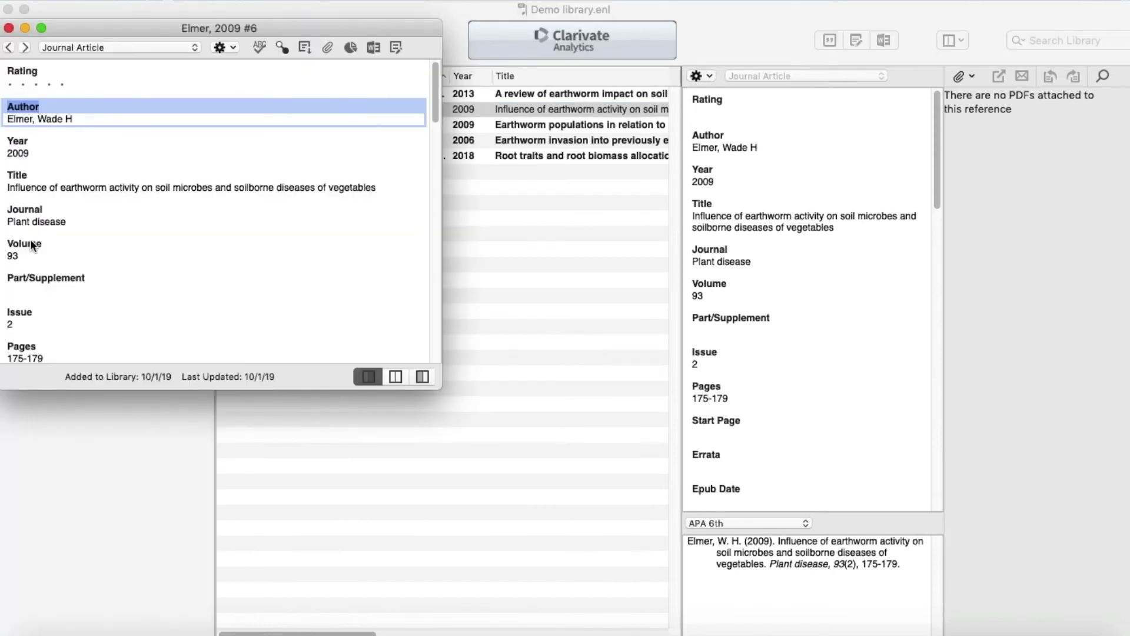
pyautogui.click(35, 222)
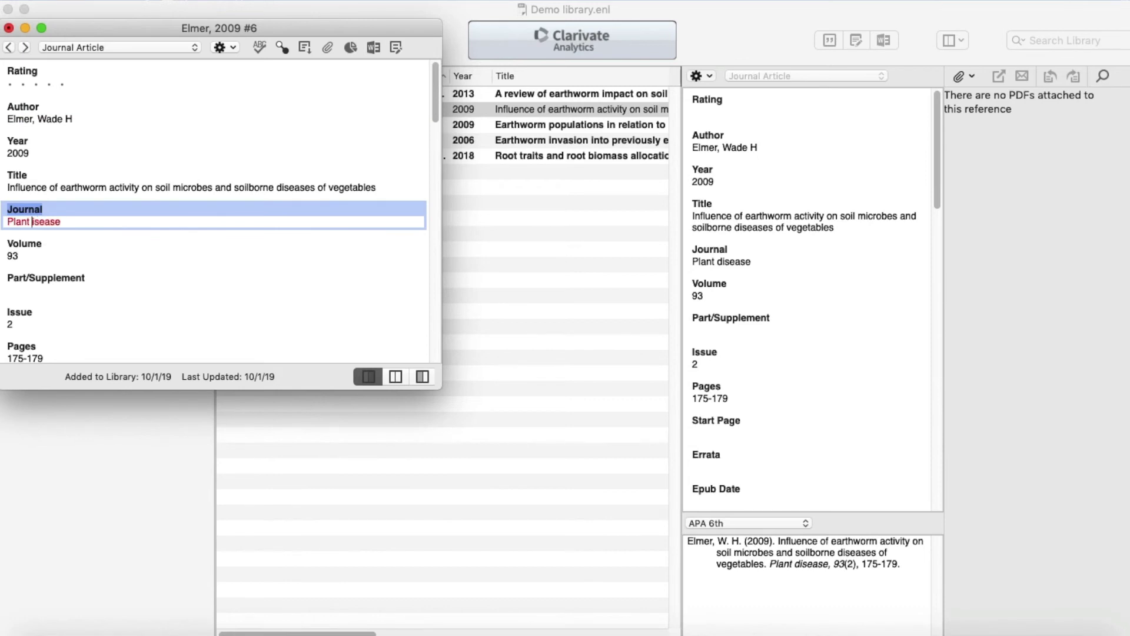
pyautogui.press('BackSpace')
pyautogui.write('D')
pyautogui.click(9, 28)
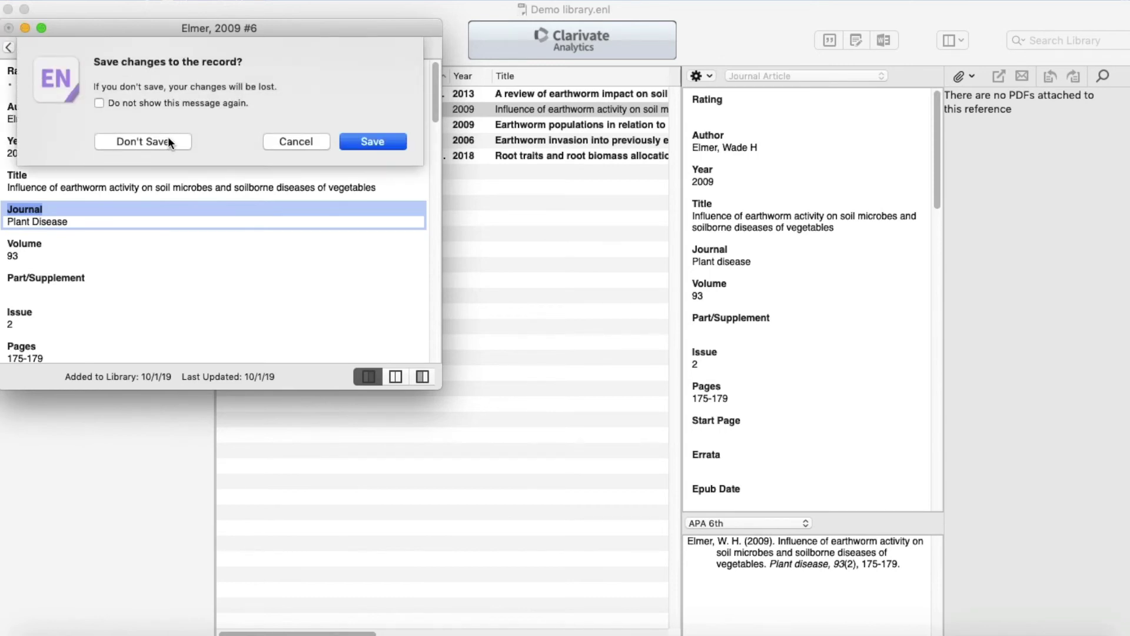
pyautogui.click(364, 148)
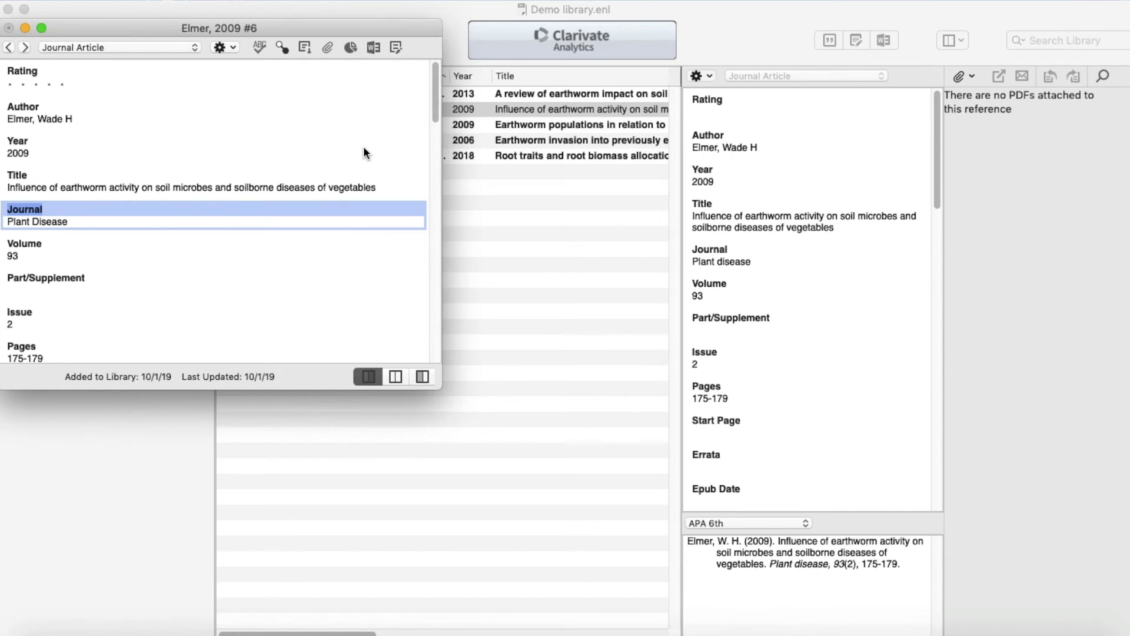
pyautogui.press('super+w')
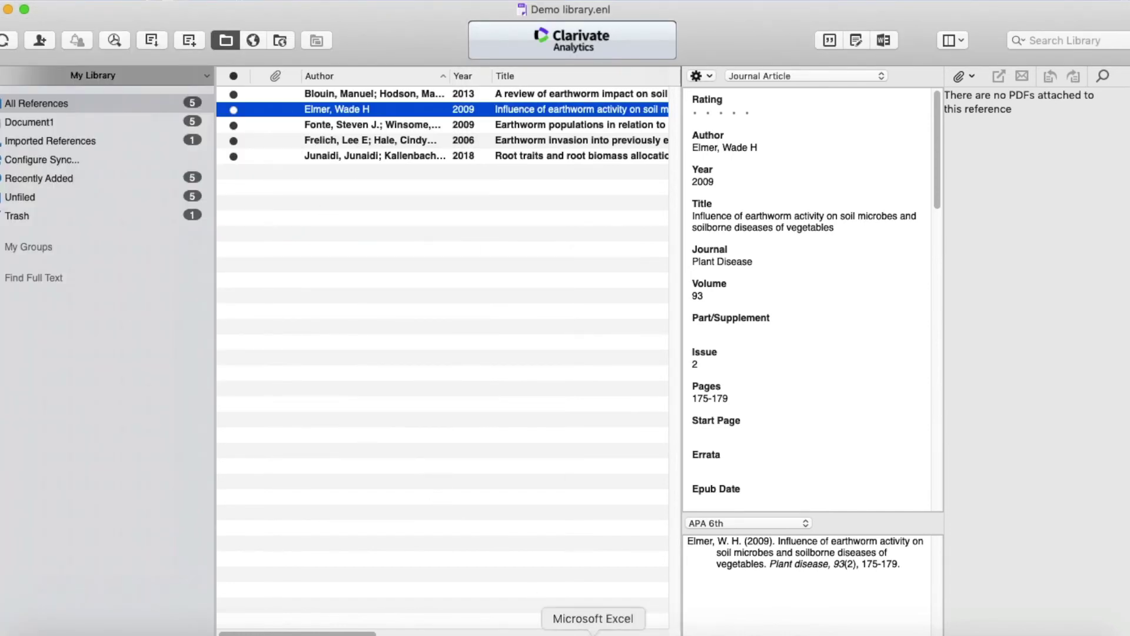
# Update citations and bibliography in Word so the Elmer entry reads 'Plant Disease'.
pyautogui.click(539, 633)
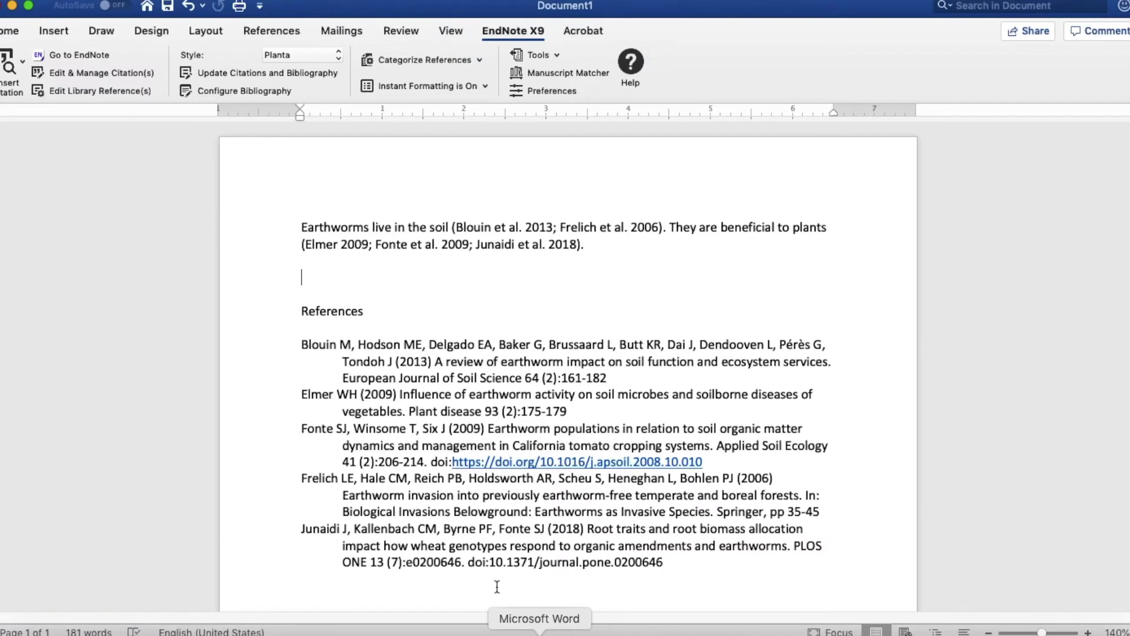
pyautogui.click(231, 69)
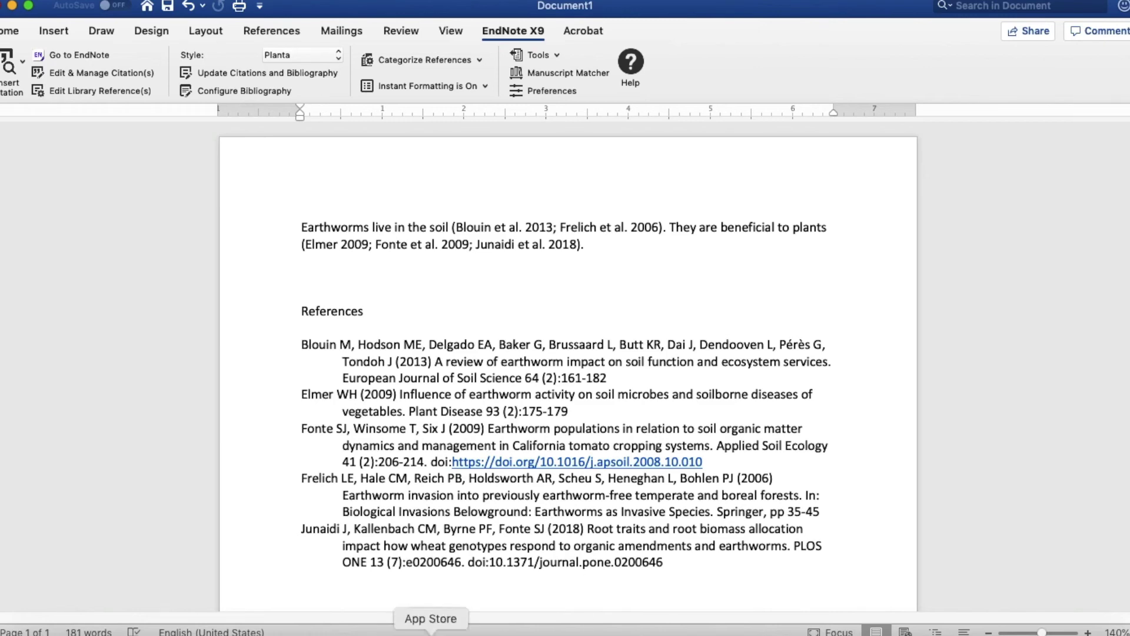
# Close the Elmer citation formats box and scroll back to the top of the earthworm results.
pyautogui.click(215, 632)
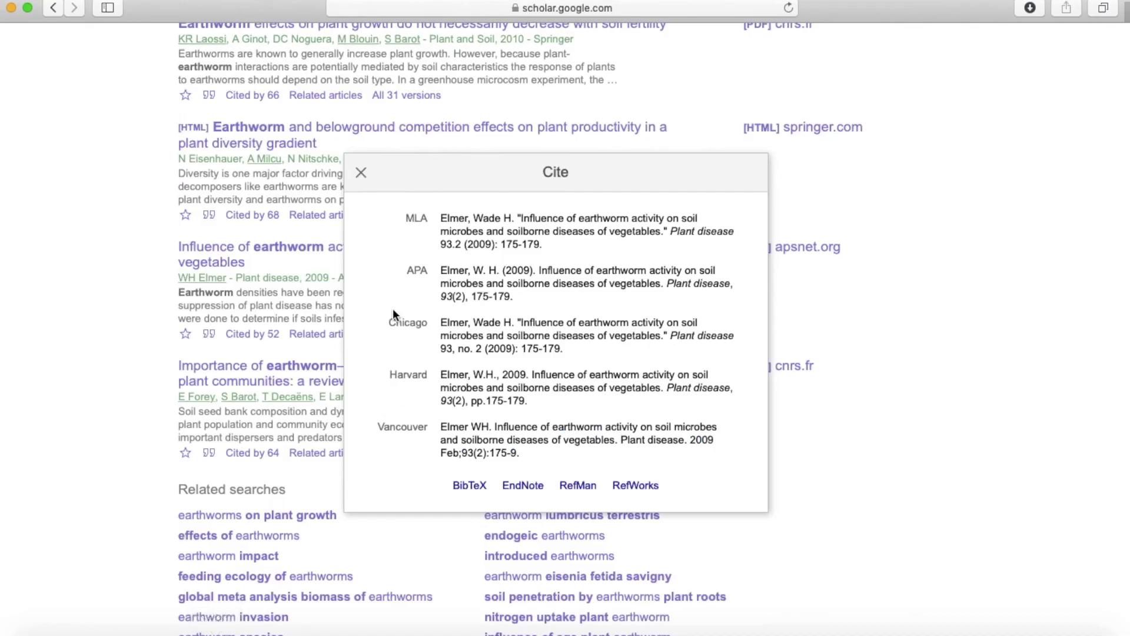
pyautogui.click(361, 173)
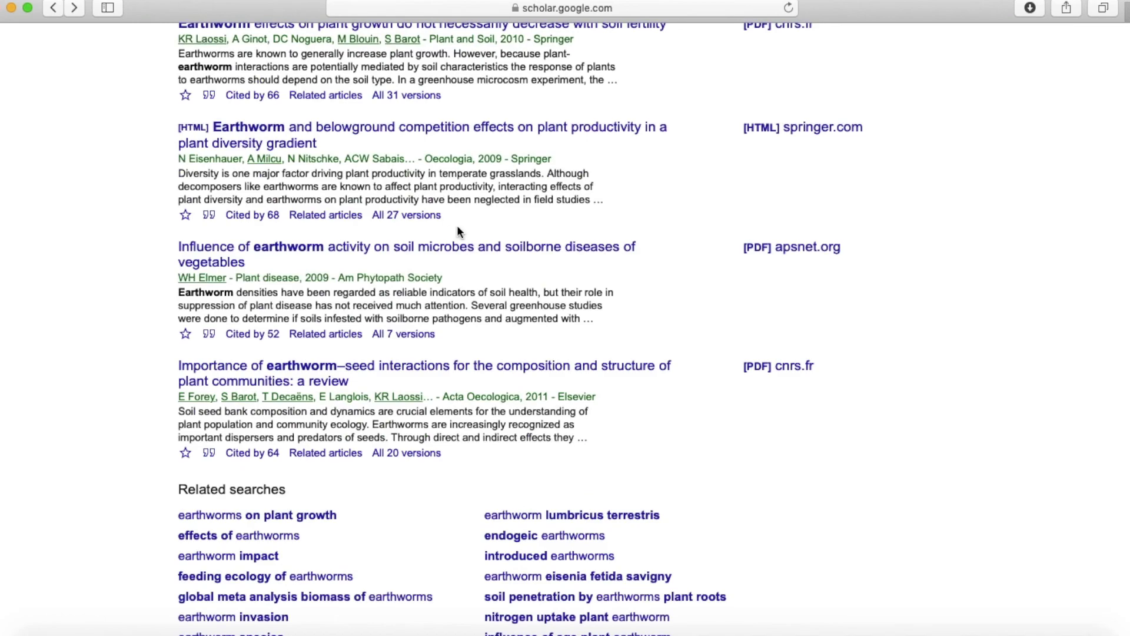
pyautogui.scroll(8, 458, 231)
pyautogui.scroll(6, 458, 231)
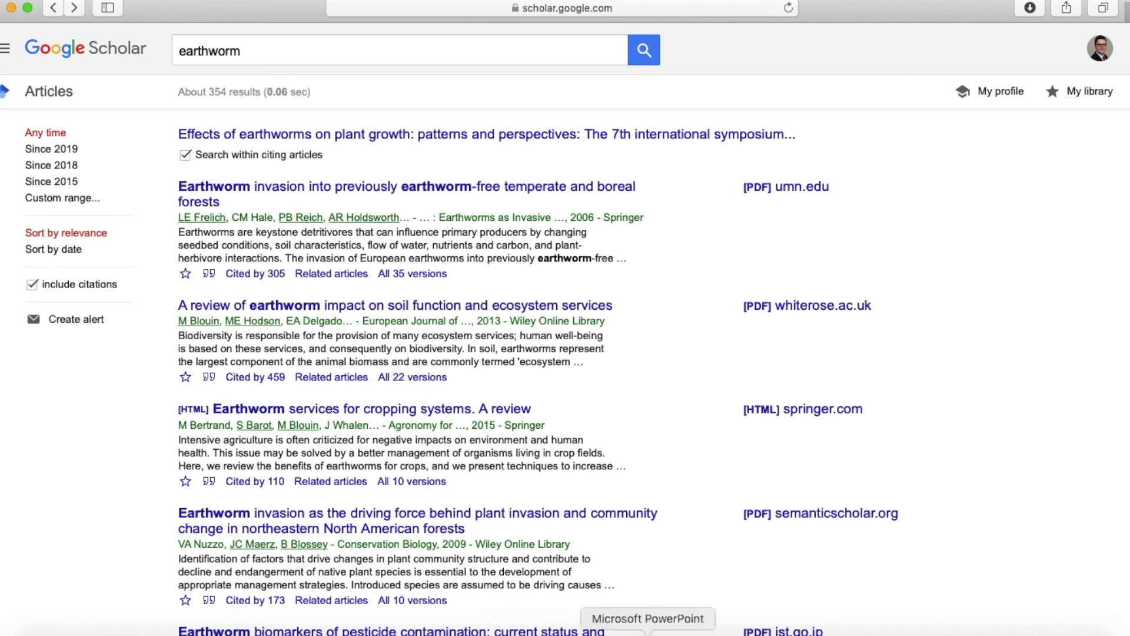
pyautogui.click(755, 631)
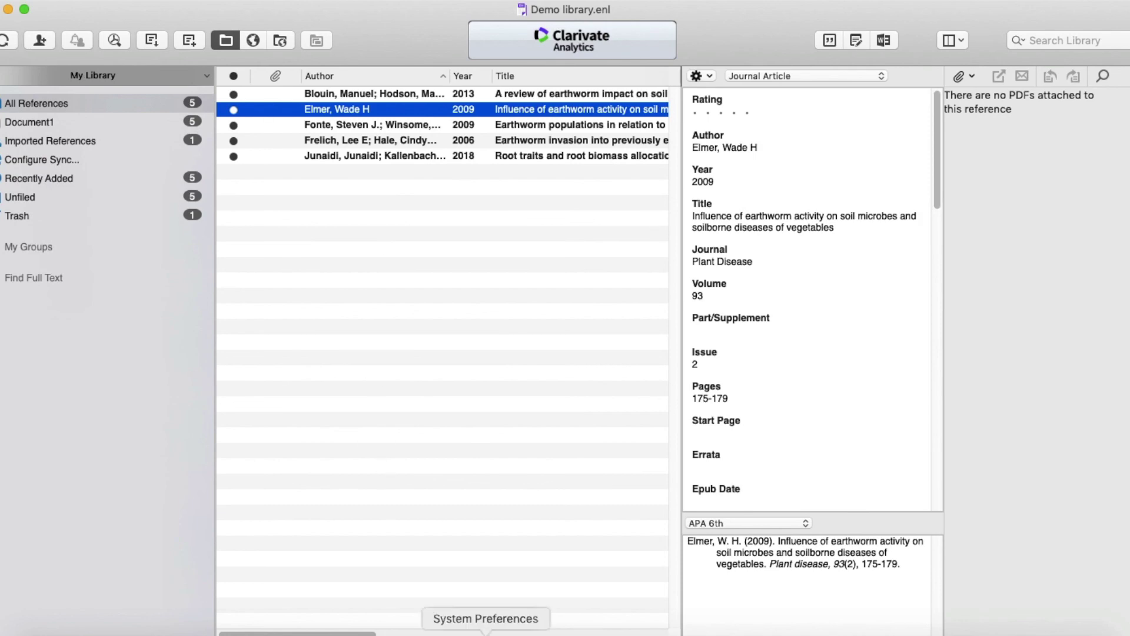
# Bring Document1 back to the front, showing the citations and five-entry Planta-style References list.
pyautogui.click(539, 633)
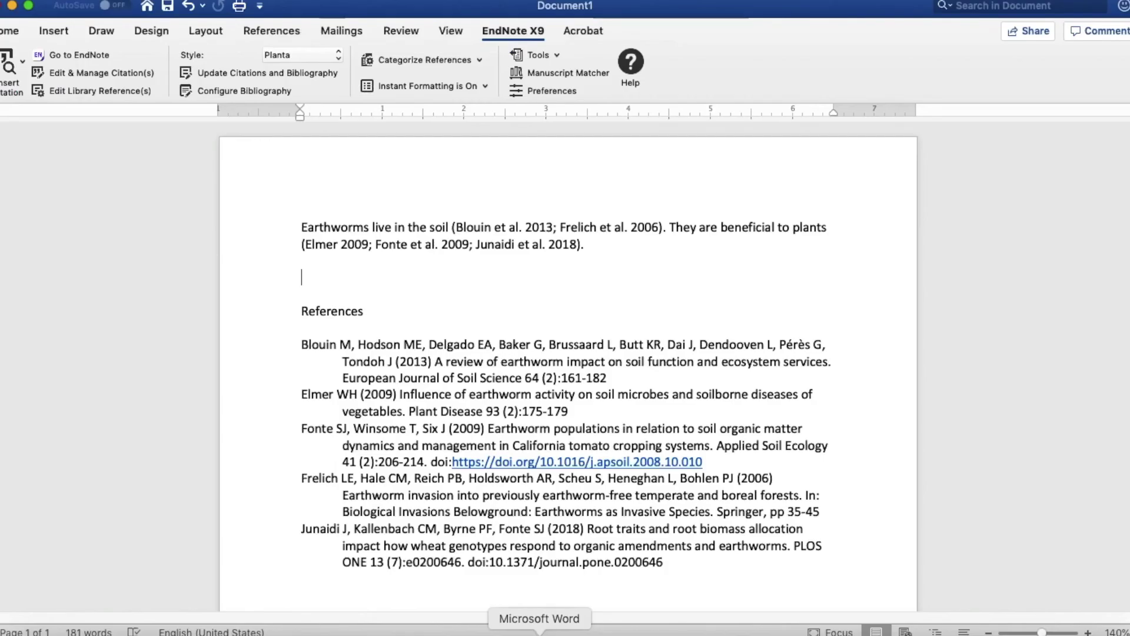